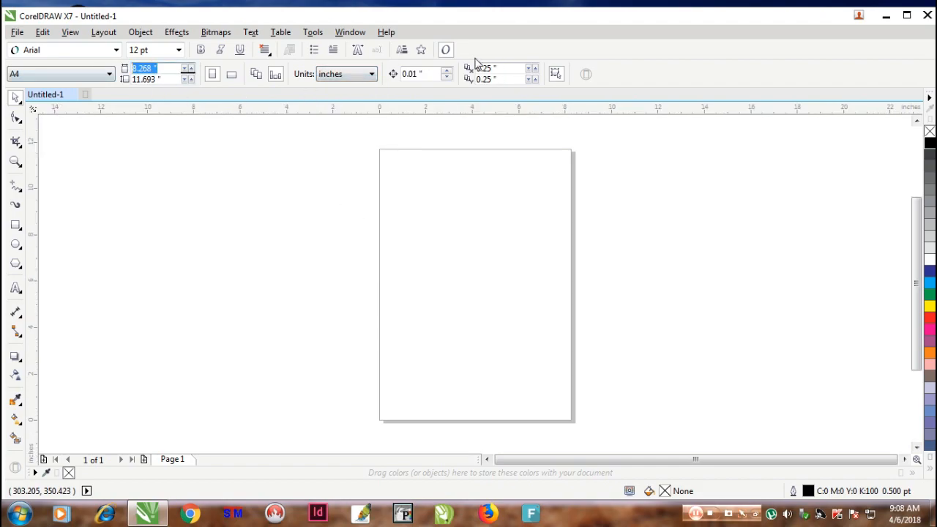
Set the page size to 18 inches wide by 12 inches high
text(18)
key(Tab)
text(12)
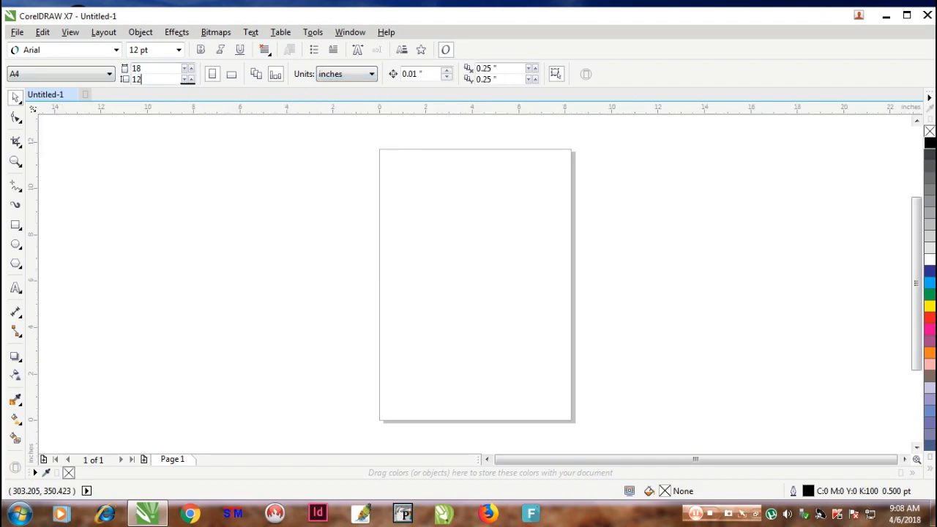
key(Return)
Paste the copied business card artwork onto the page
click(42, 33)
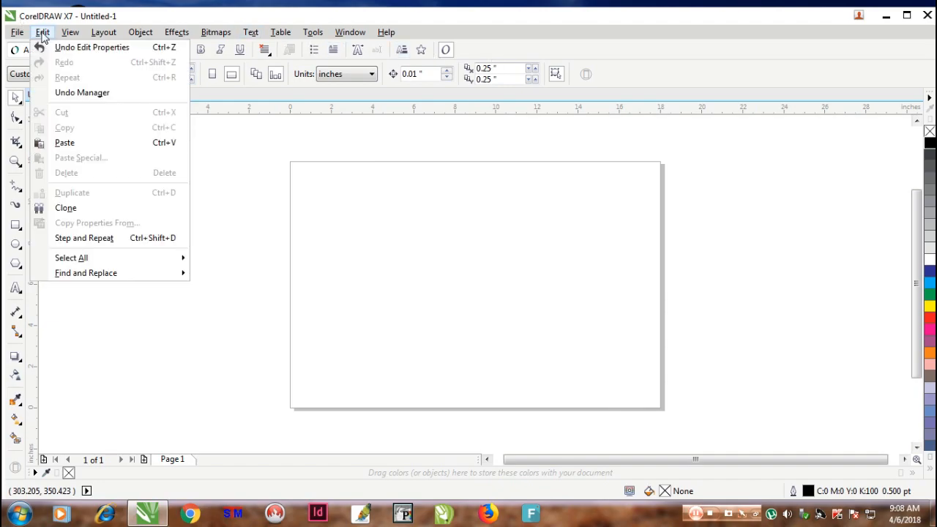
click(64, 143)
drag(262, 144, 410, 250)
scroll(344, 184, up, 3)
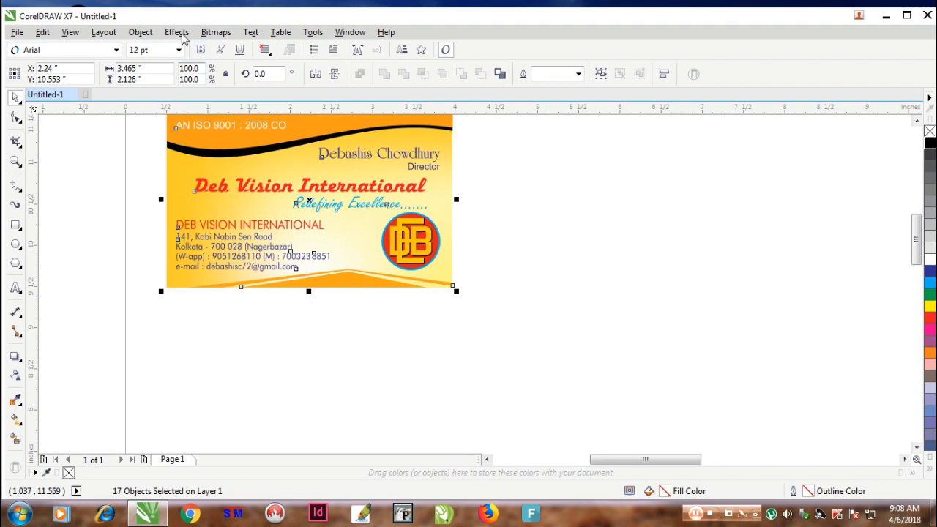
Group all the pasted business card objects into a single group
click(140, 32)
mouse_move(169, 263)
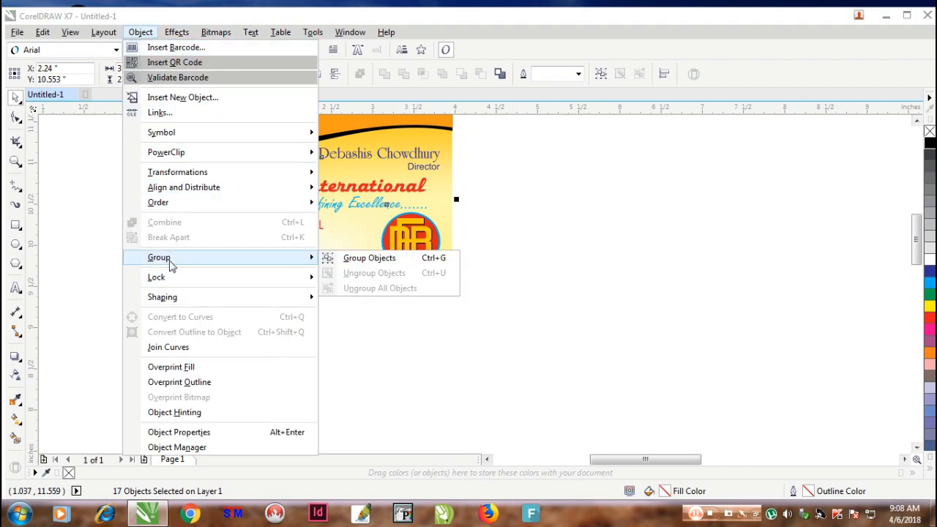
click(359, 257)
click(607, 195)
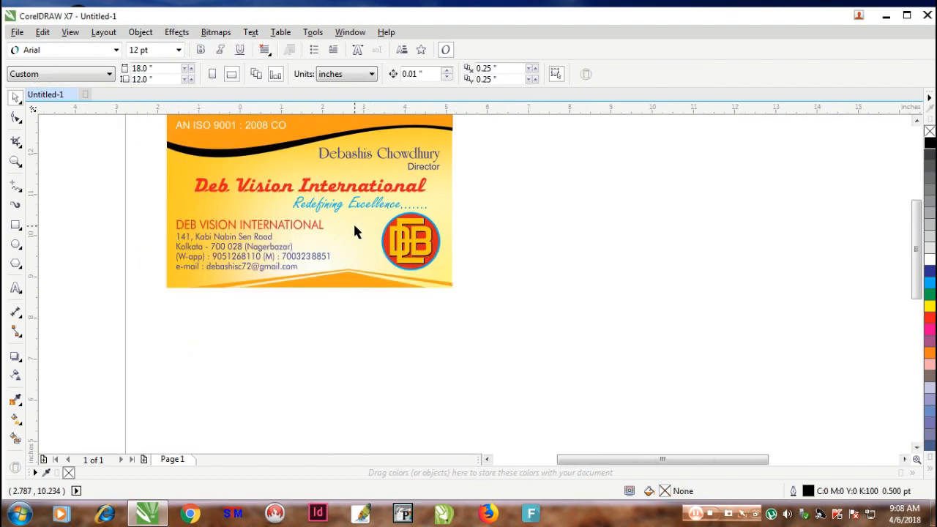
drag(356, 220, 355, 234)
click(531, 202)
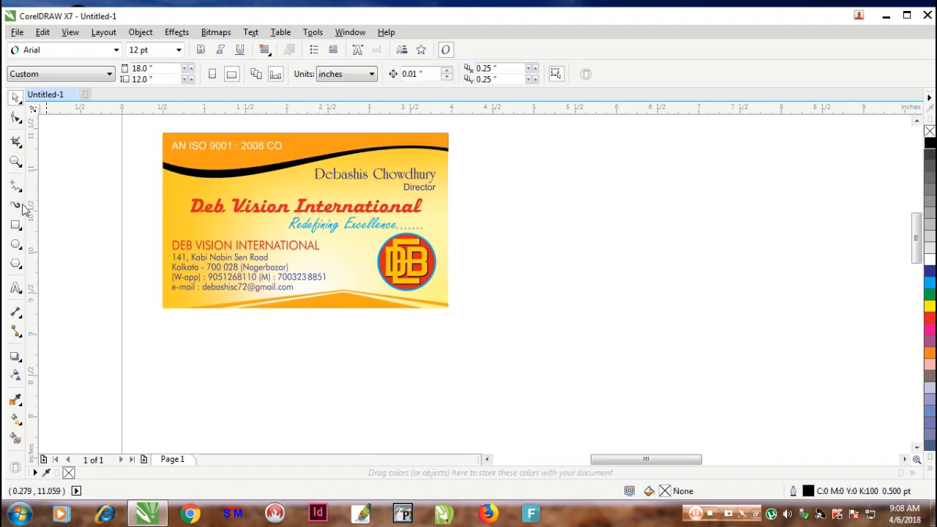
Change the document units to millimeters and draw a vertical freehand line about 22 mm long beside the card
click(329, 74)
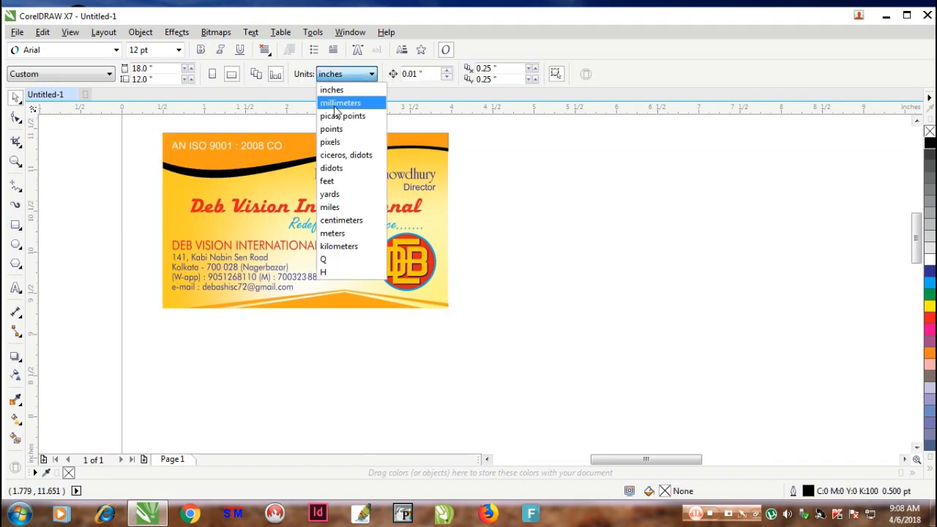
click(340, 103)
key(F5)
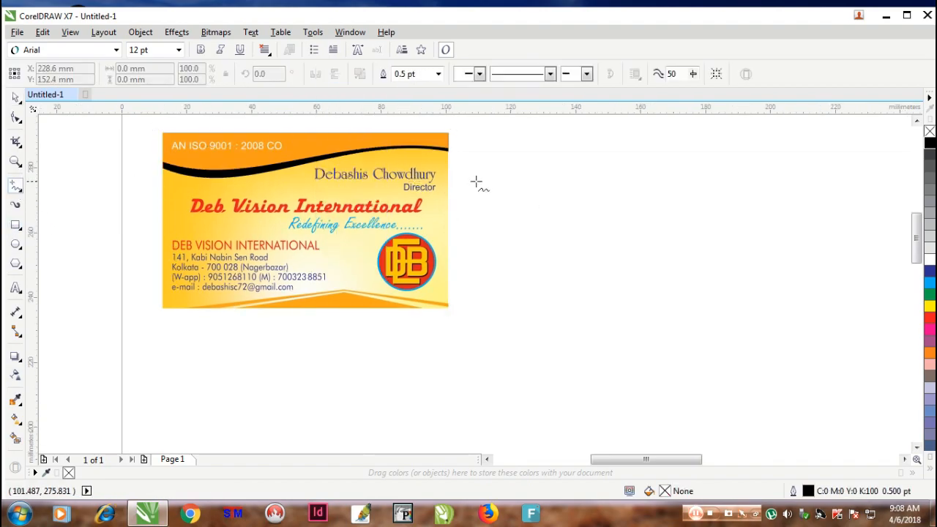
click(517, 168)
click(516, 240)
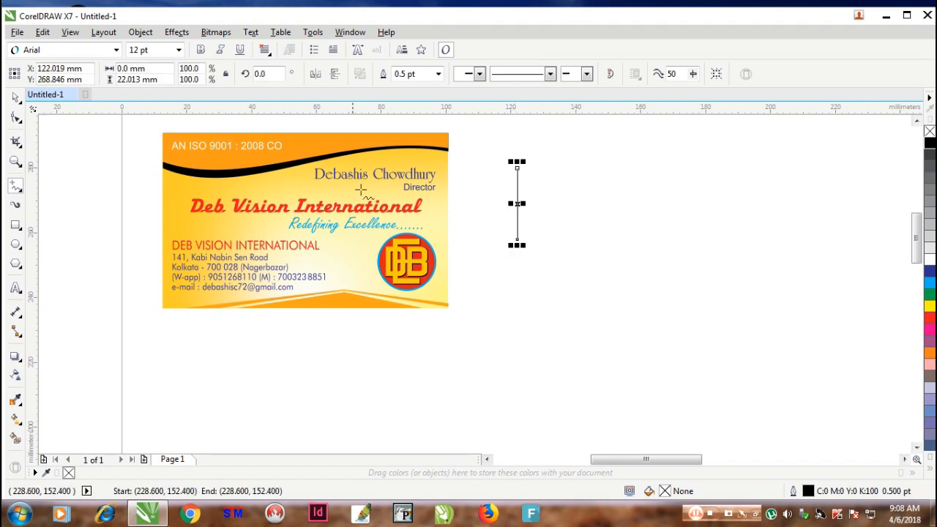
Set the vertical line's length to 2.5 mm
scroll(448, 153, up, 3)
scroll(517, 144, down, 3)
scroll(607, 194, up, 2)
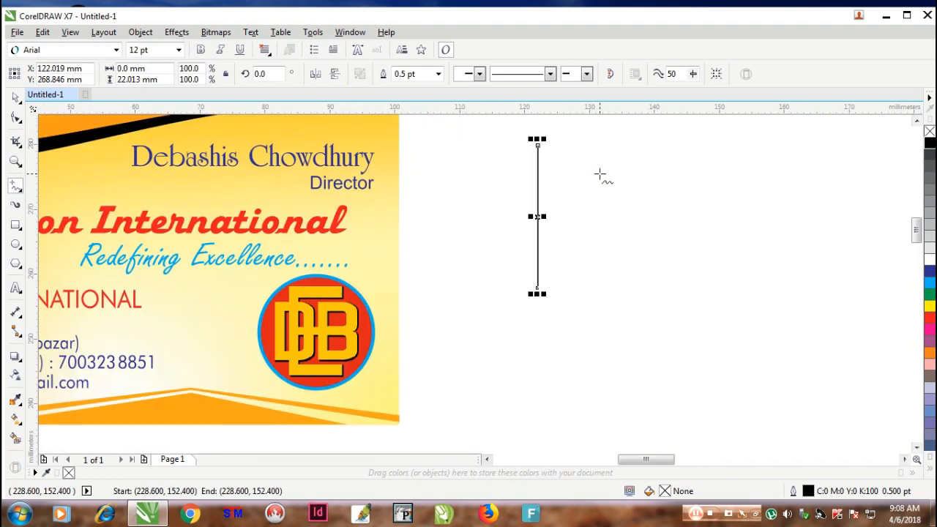
click(165, 79)
text(2)
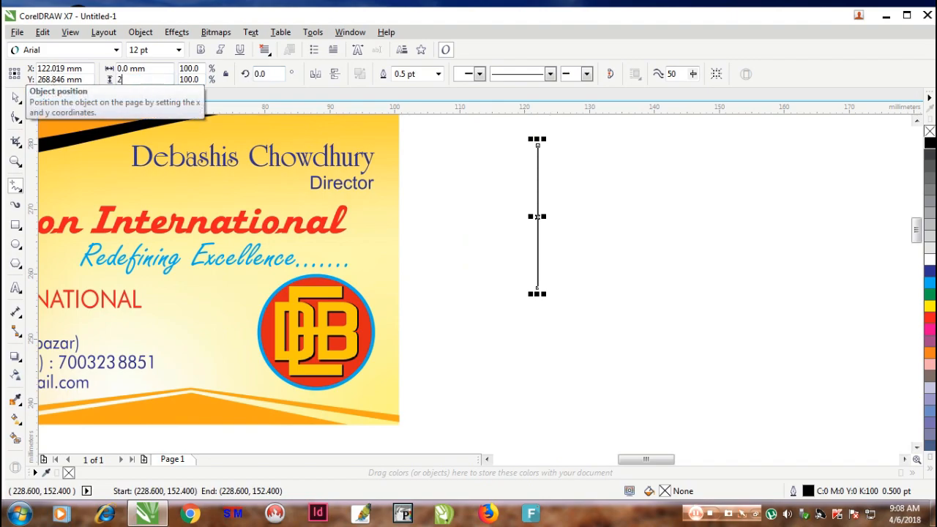
text(.5)
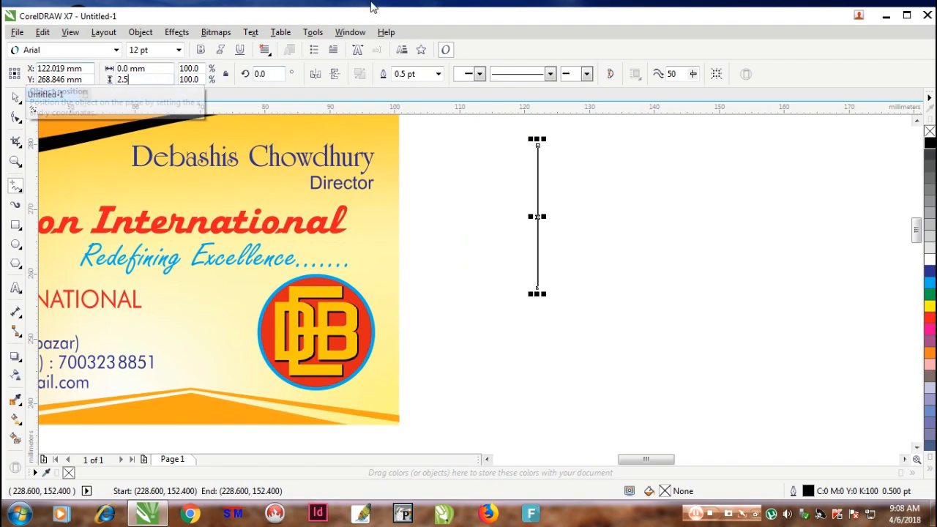
key(Return)
Paste a copy of the short vertical line in place and rotate the copy 90 degrees
click(15, 97)
click(558, 176)
click(538, 216)
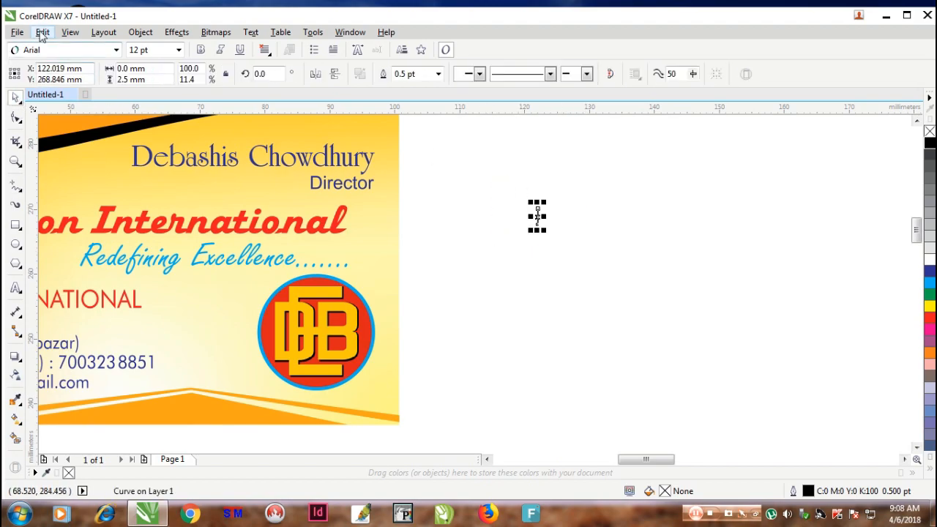
click(42, 33)
click(62, 125)
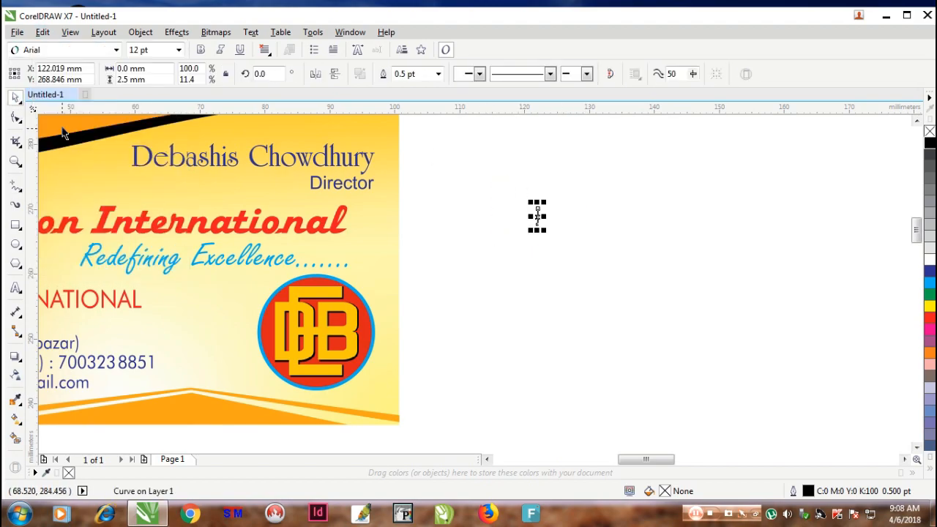
click(38, 33)
click(64, 142)
text(90)
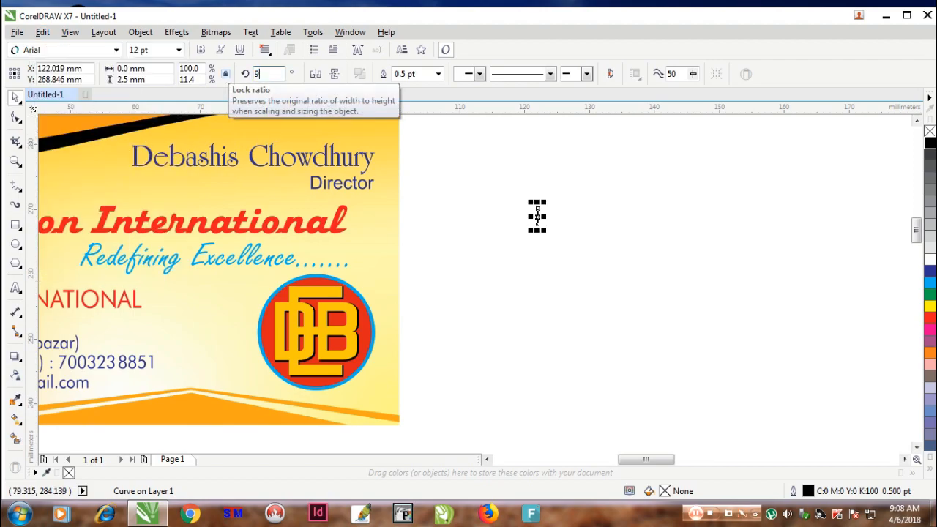
key(Return)
Align the two crossing short lines by their top and left edges to form a corner-shaped cut mark
click(628, 202)
drag(627, 173, 487, 258)
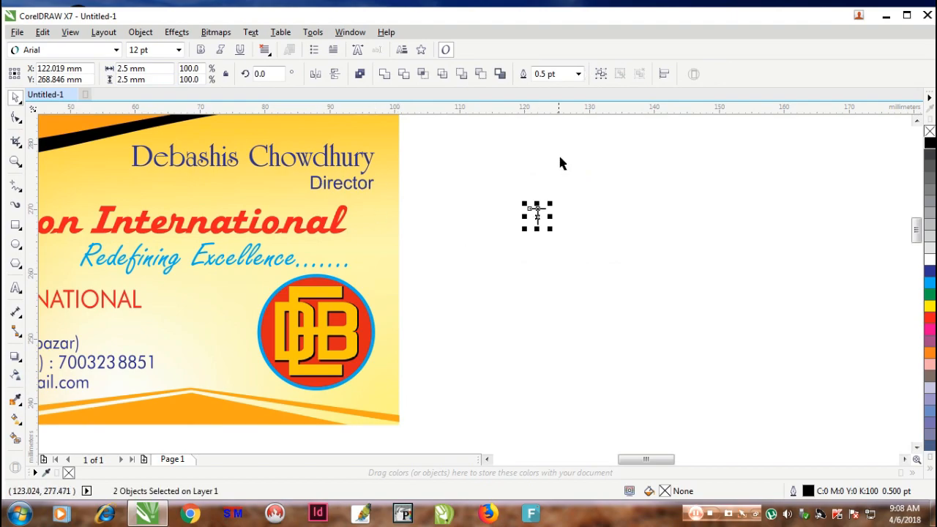
key(t)
key(l)
Group the two lines of the corner cut mark
scroll(557, 195, up, 2)
drag(707, 164, 498, 295)
click(140, 33)
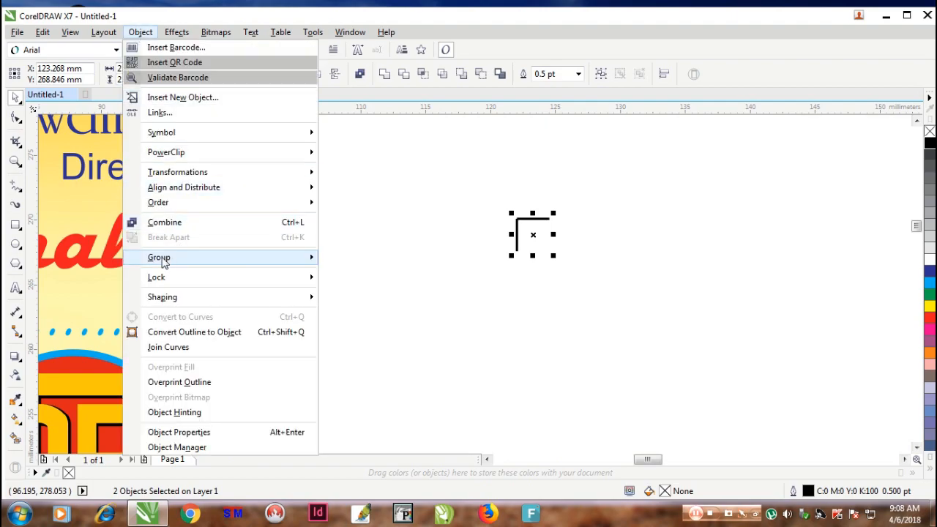
mouse_move(188, 257)
click(380, 259)
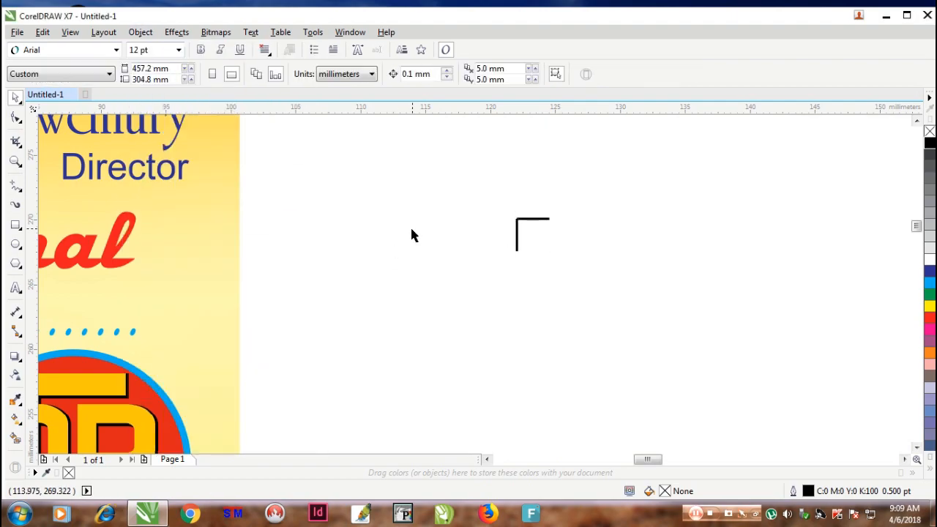
click(410, 231)
Align the cut mark with the business card's top and left edges so it sits on the upper-left corner
scroll(403, 231, down, 5)
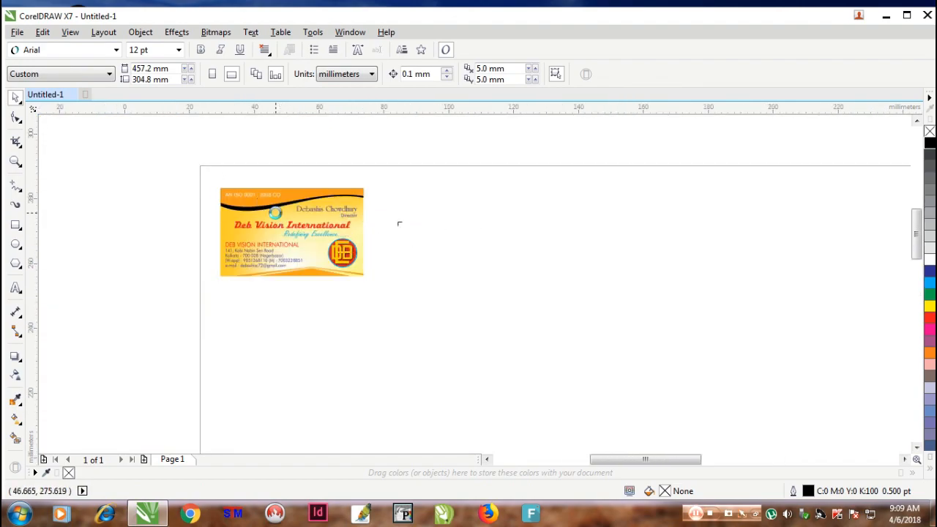
scroll(275, 212, up, 3)
drag(131, 141, 549, 365)
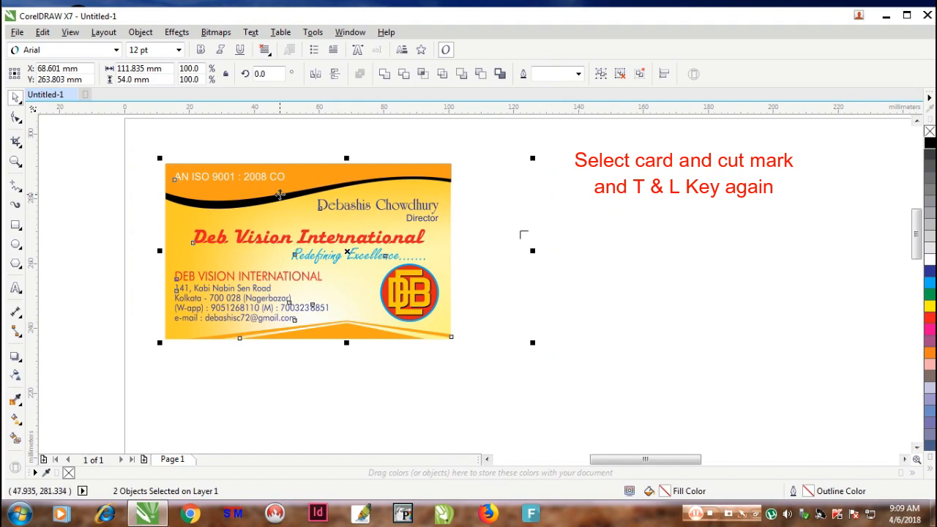
key(t)
key(l)
scroll(187, 167, up, 3)
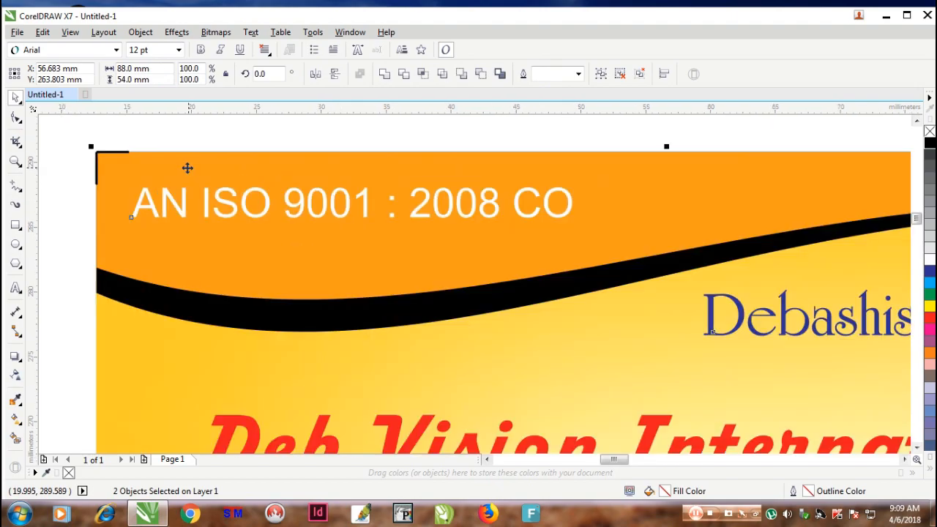
scroll(137, 159, up, 2)
scroll(105, 157, down, 5)
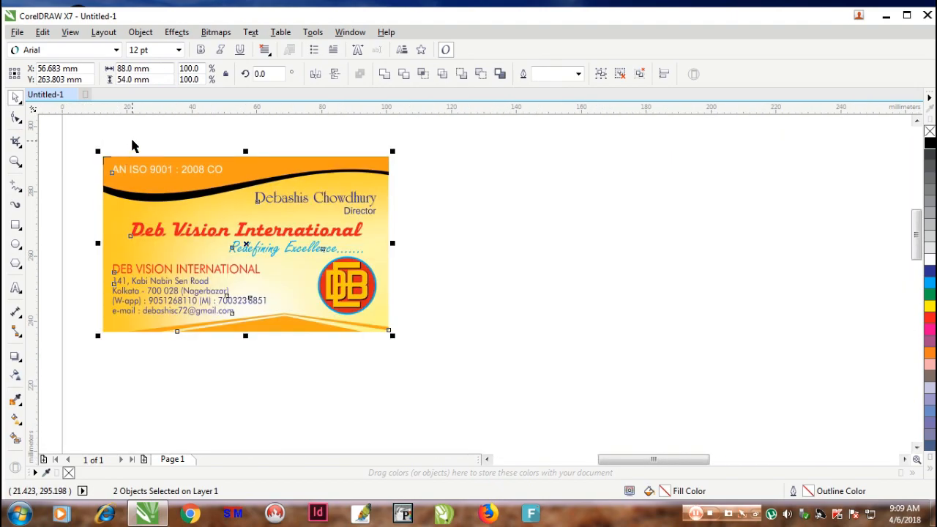
Paste a copy of the upper-left cut mark in place and mirror the copy horizontally
click(139, 134)
click(106, 157)
scroll(124, 149, up, 3)
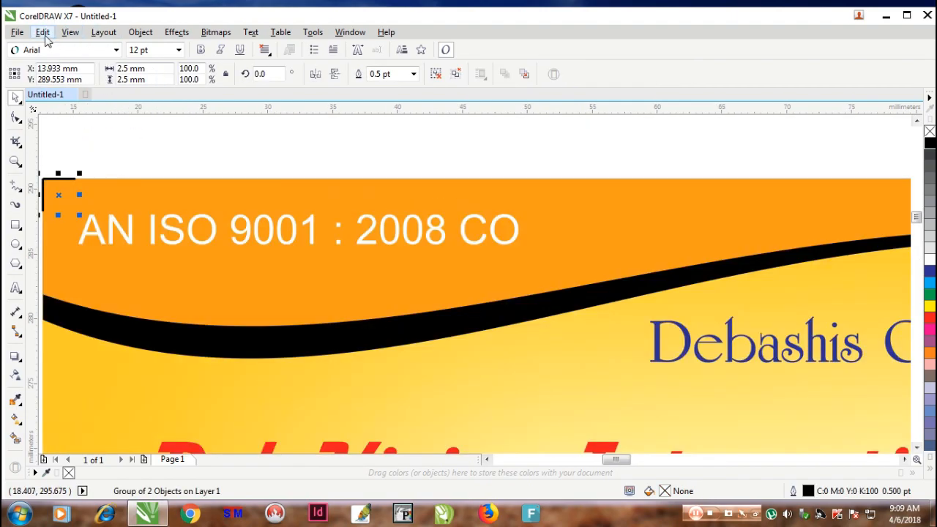
click(42, 32)
click(67, 124)
click(43, 32)
click(78, 146)
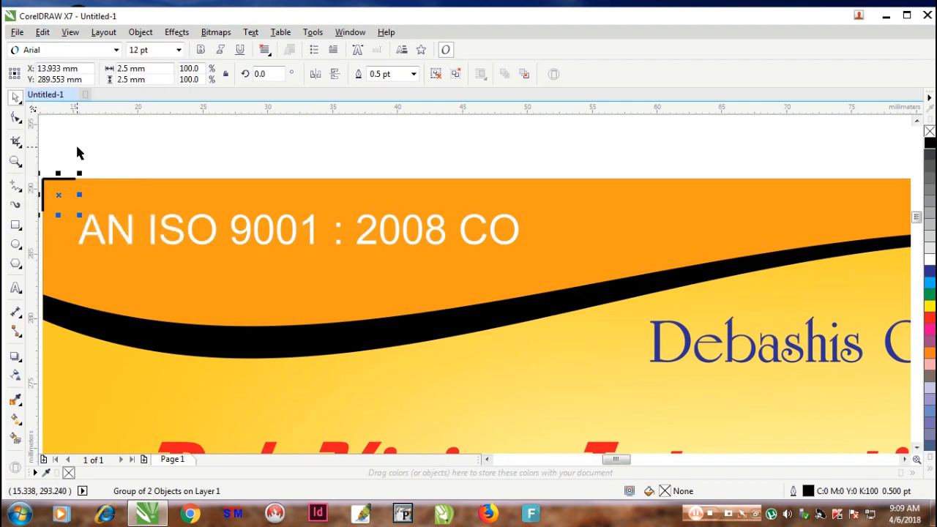
click(315, 75)
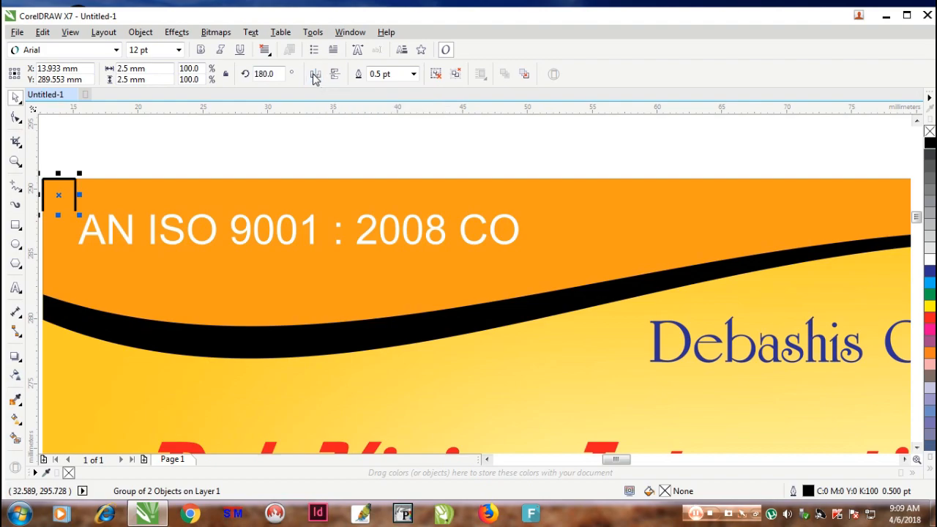
Align the mirrored cut mark with the business card's right edge
shift+click(231, 191)
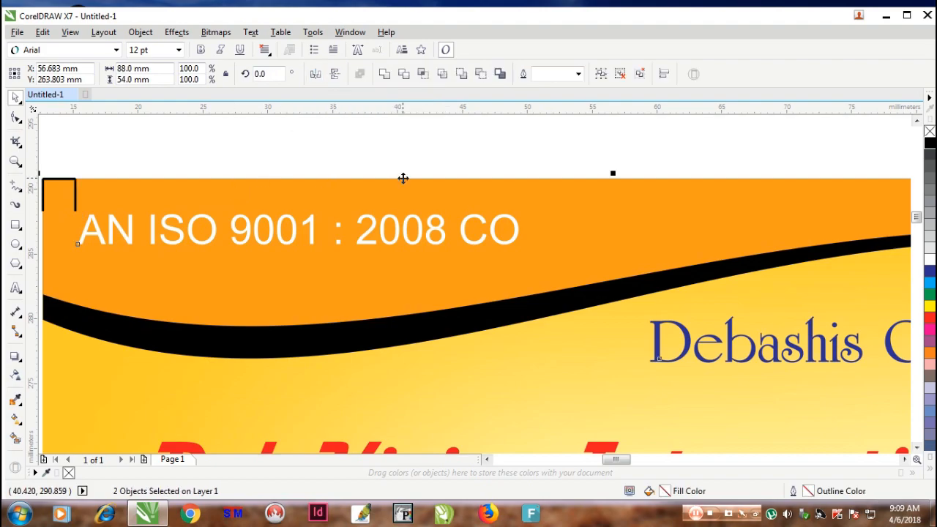
scroll(403, 178, down, 1)
scroll(814, 179, up, 2)
key(r)
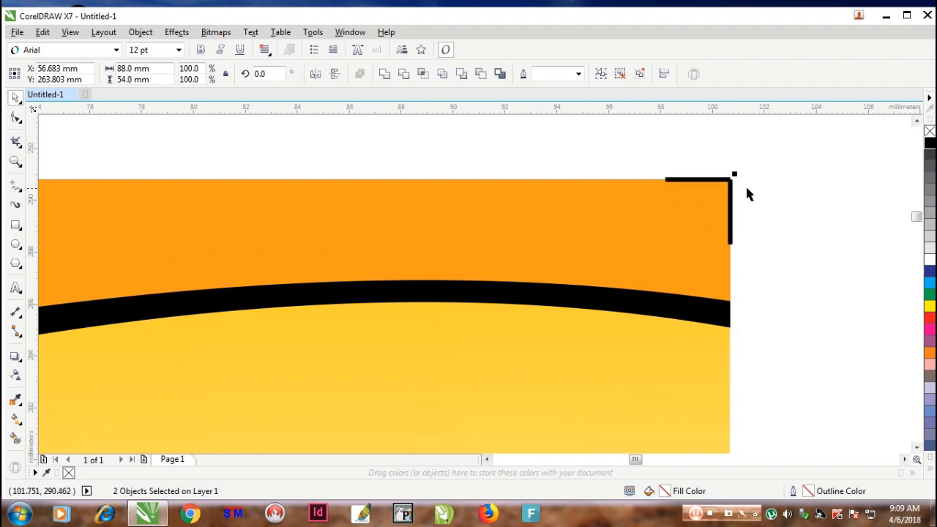
Paste copies of both upper cut marks in place and mirror the copies vertically
scroll(728, 185, down, 3)
drag(807, 157, 146, 214)
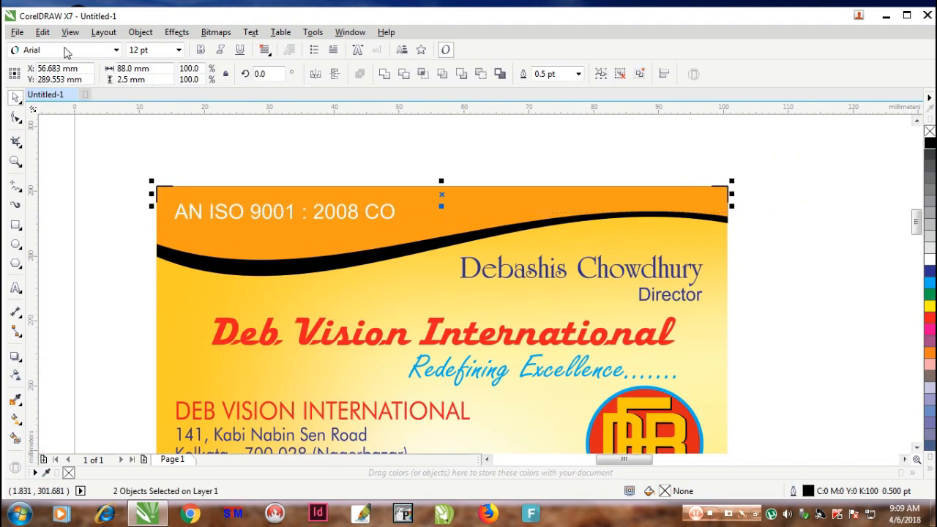
click(42, 33)
click(68, 128)
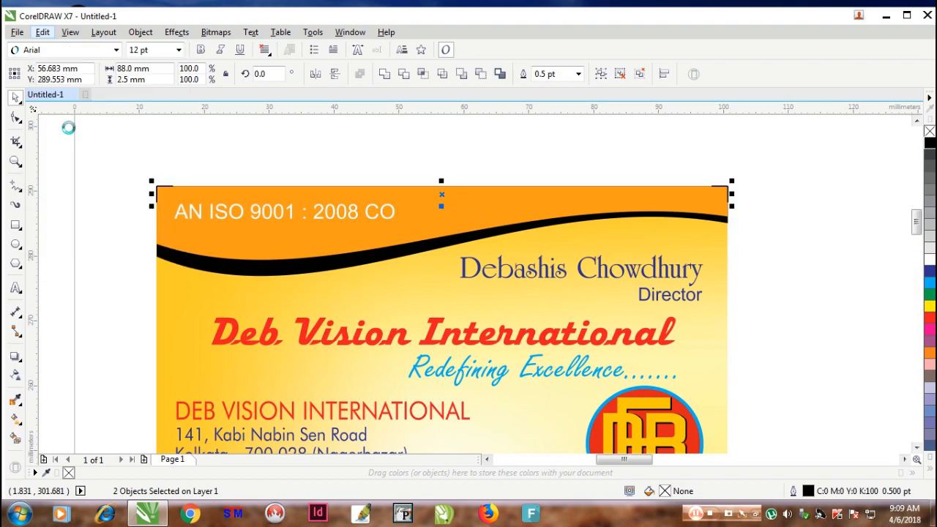
click(44, 34)
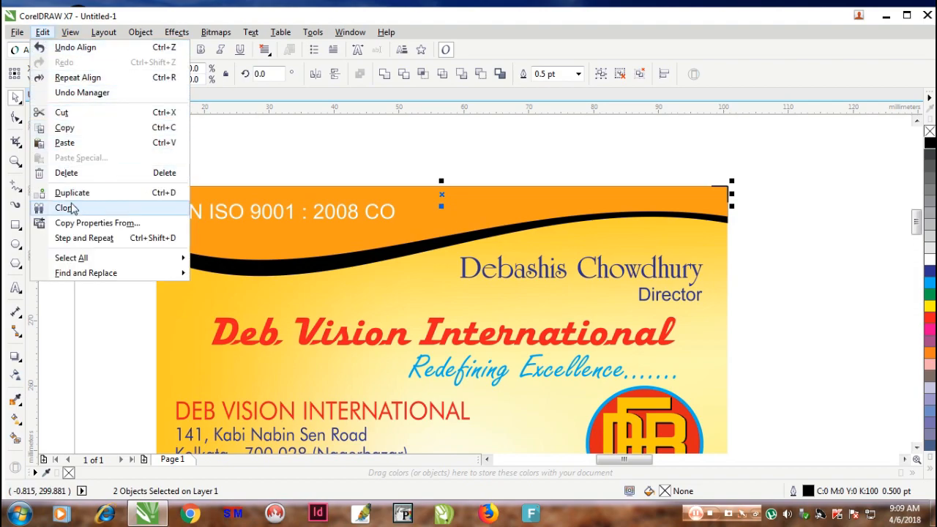
click(67, 142)
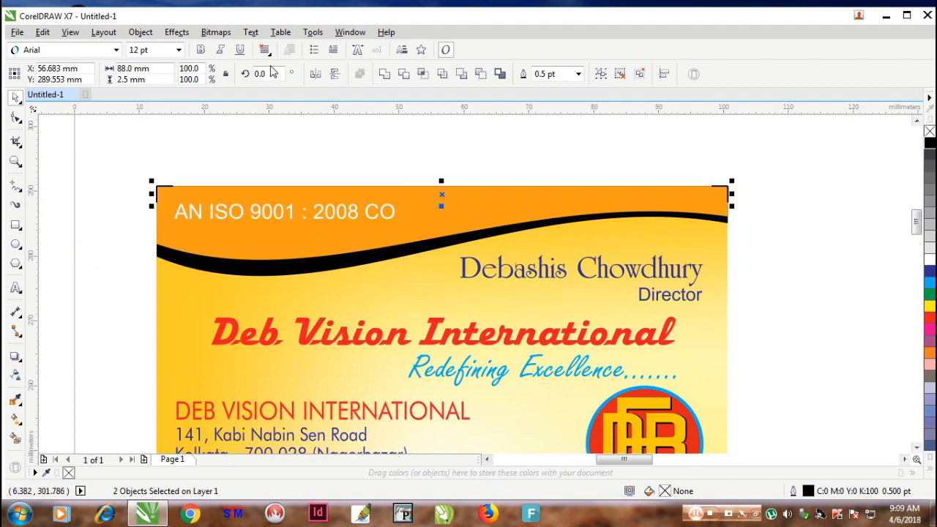
scroll(352, 203, down, 2)
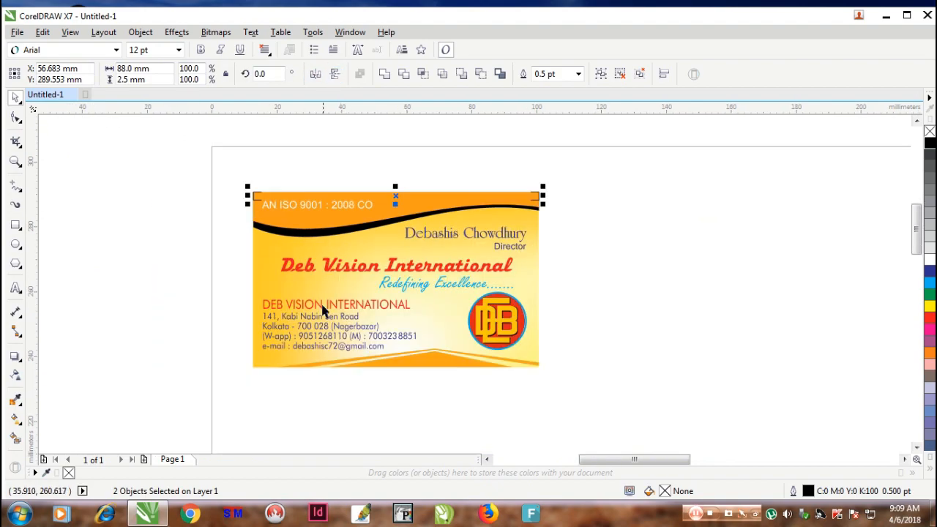
Align the vertically mirrored pair of cut marks with the business card's bottom edge
scroll(288, 364, up, 4)
shift+click(194, 363)
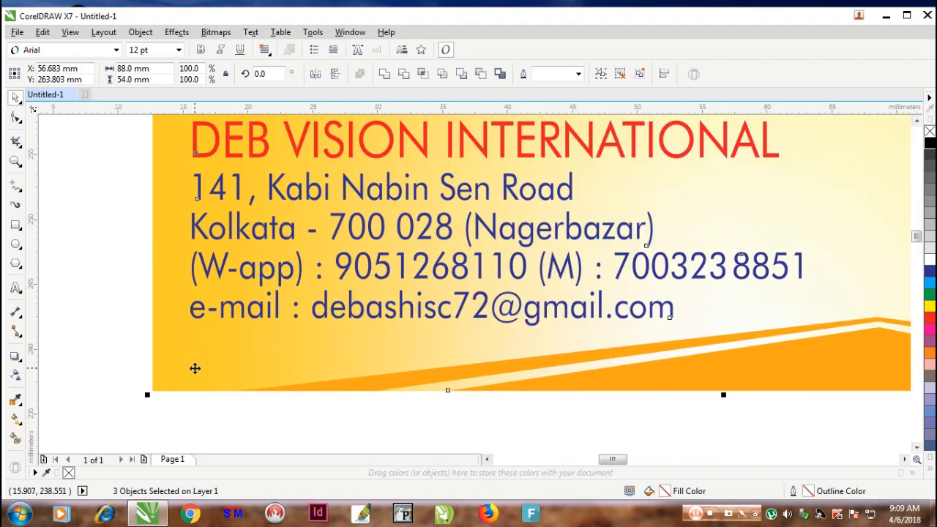
scroll(842, 357, down, 3)
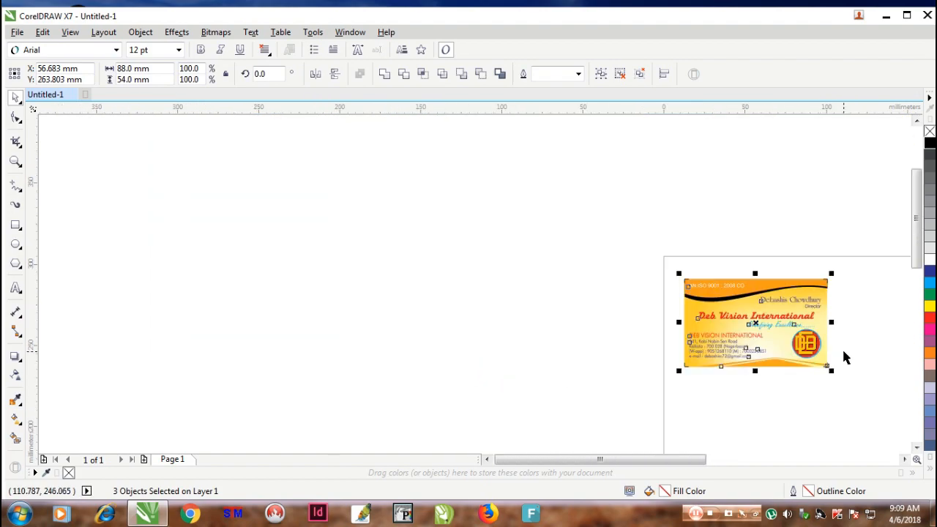
scroll(849, 366, up, 3)
scroll(798, 358, down, 5)
click(828, 326)
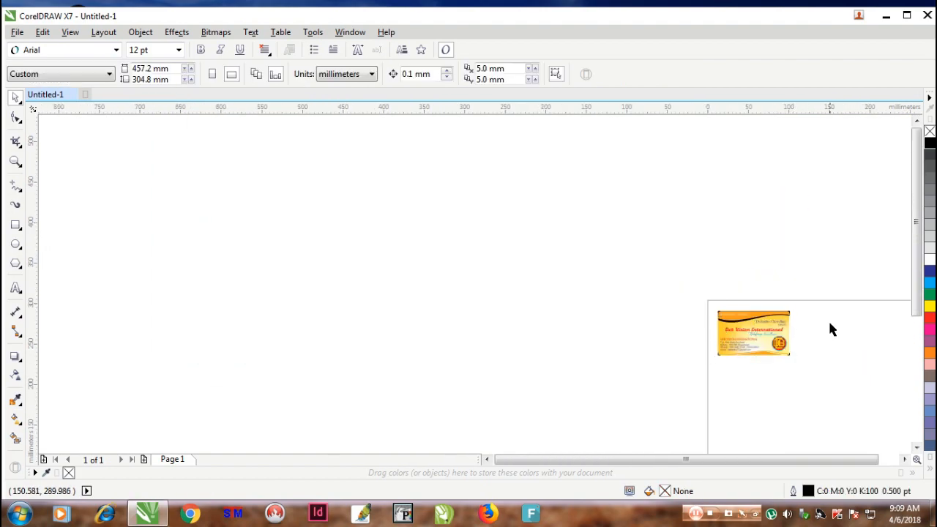
Duplicate the business card with its cut marks into four more copies horizontally at a relative offset of 88 mm, 0 mm vertically
drag(905, 461, 907, 462)
scroll(413, 358, up, 3)
drag(198, 184, 351, 282)
click(143, 35)
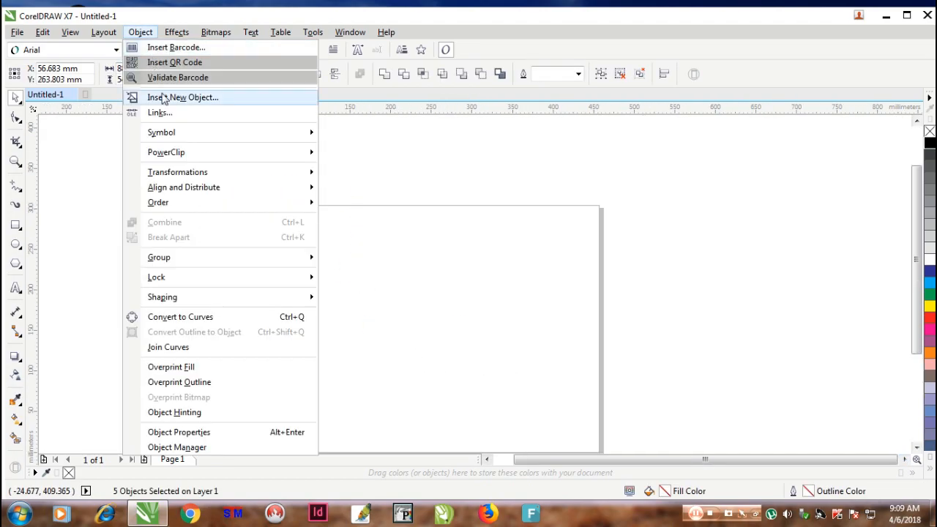
mouse_move(176, 174)
click(358, 173)
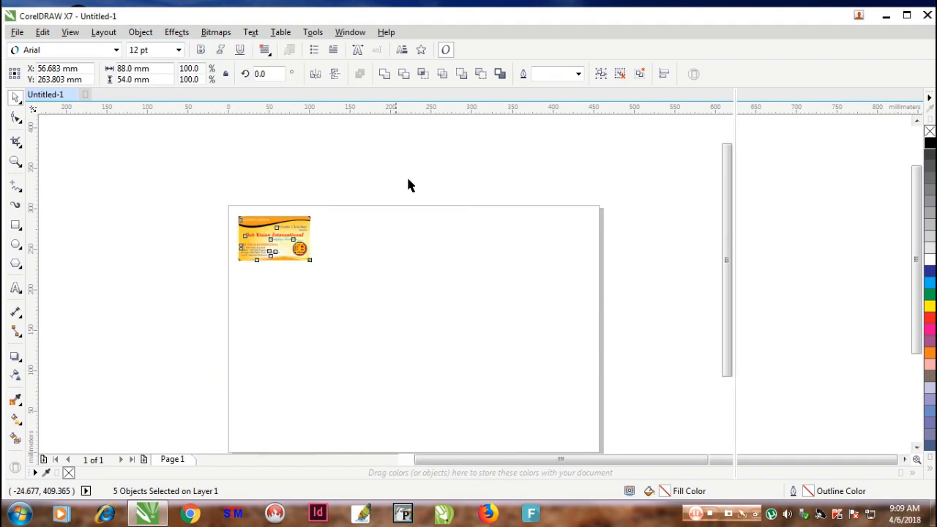
click(147, 188)
drag(147, 188, 474, 270)
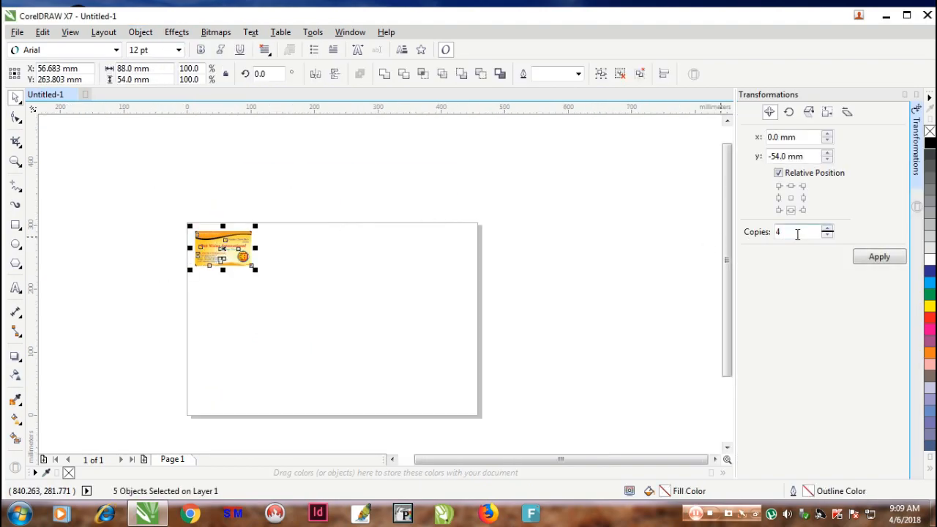
click(803, 197)
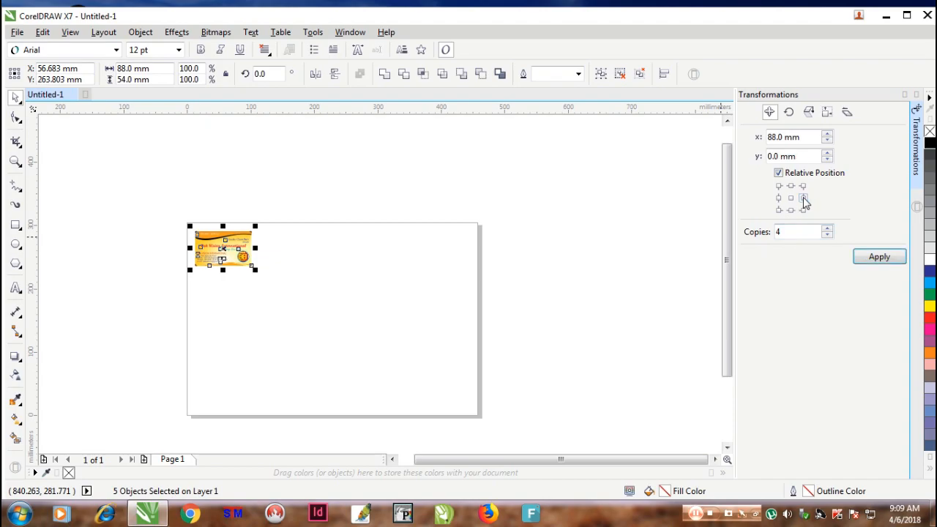
click(882, 264)
Duplicate the full row of cards downward as four copies at a relative offset of 0 mm horizontally and -54 mm vertically
drag(528, 199, 144, 300)
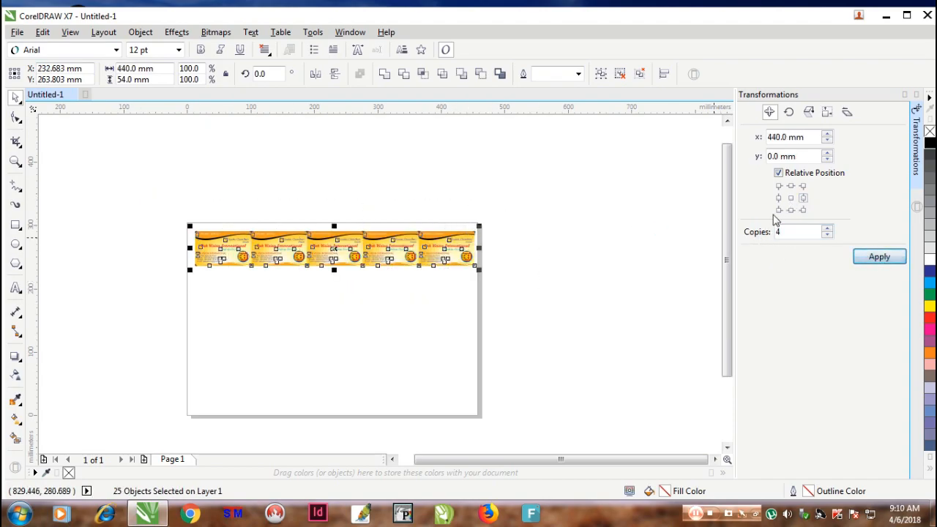
click(792, 211)
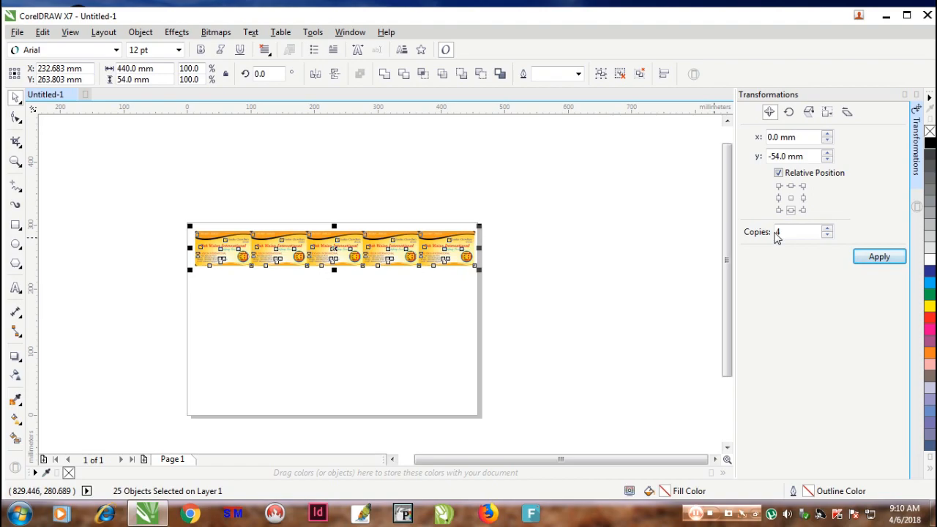
click(891, 254)
click(514, 216)
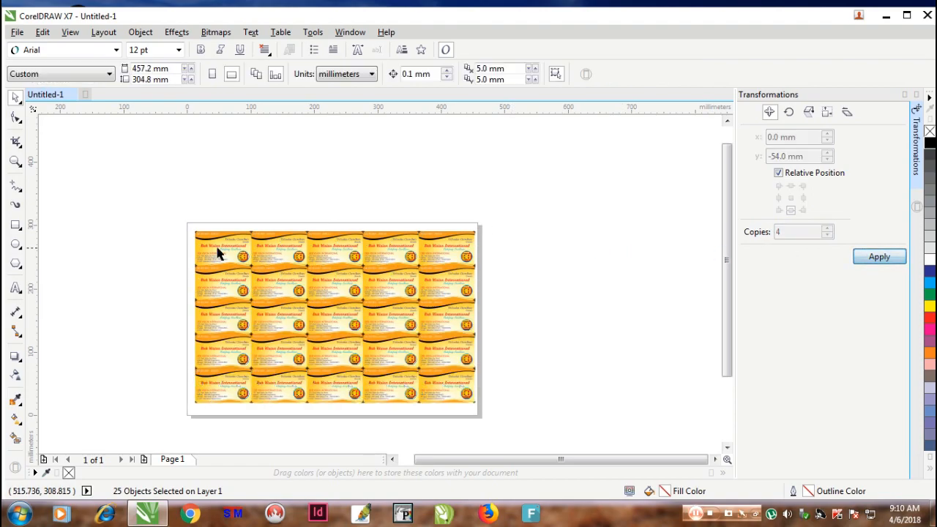
Group the whole grid of cards, center the group on the page, and close the transformation settings
drag(163, 201, 531, 428)
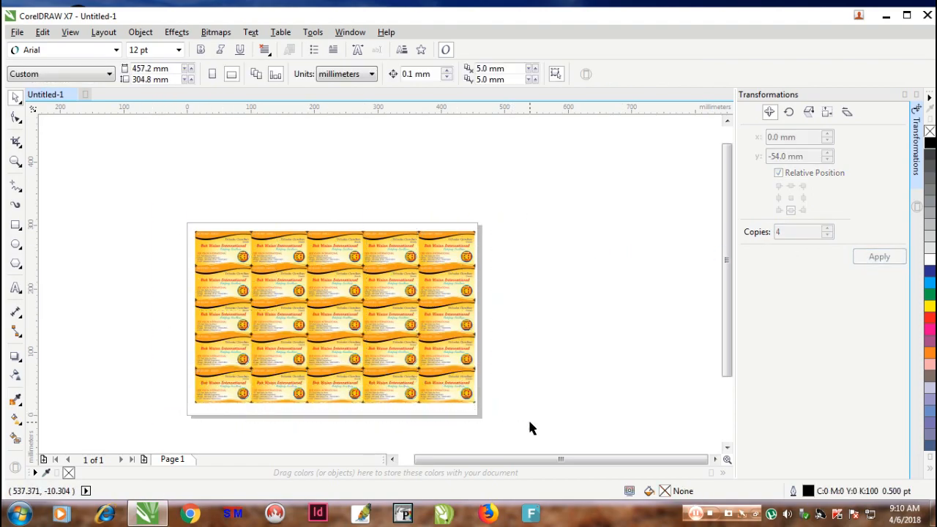
scroll(318, 275, up, 1)
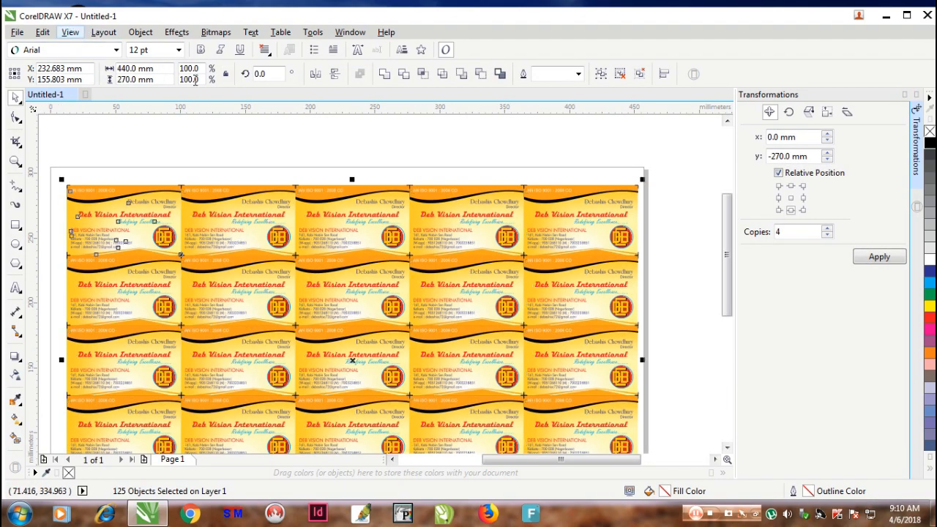
key(ctrl+g)
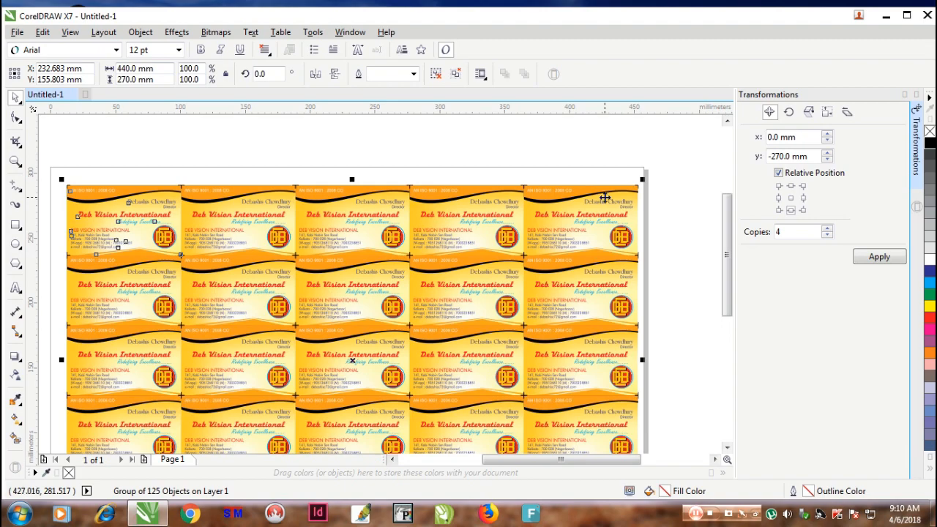
key(p)
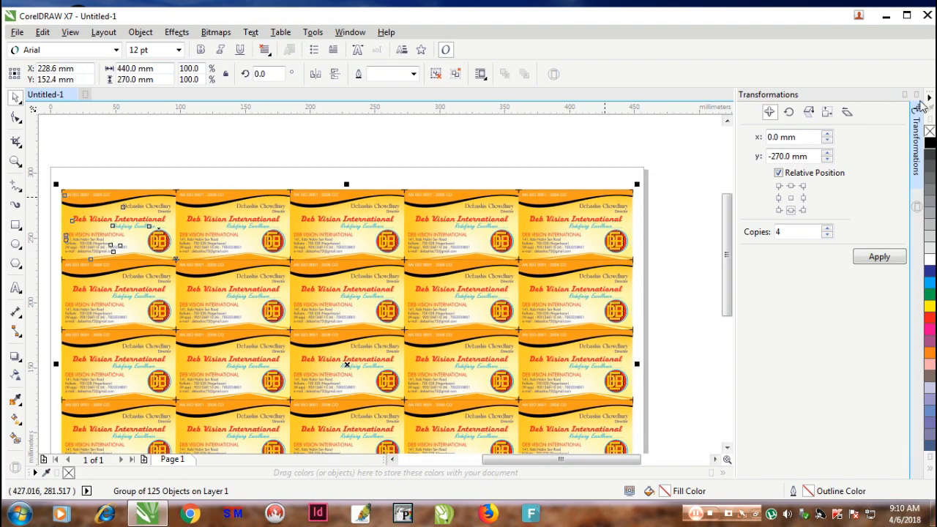
click(917, 95)
click(477, 184)
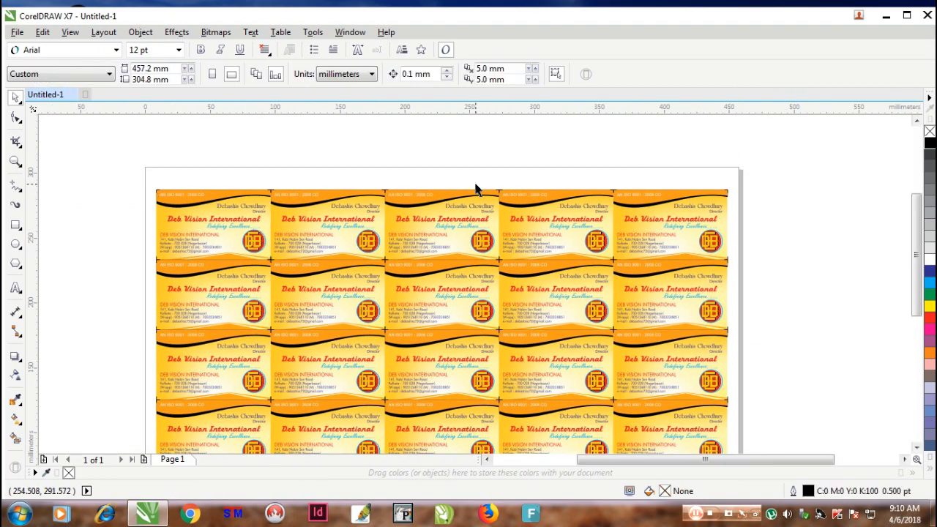
Ungroup all objects of the centered card grid
click(328, 238)
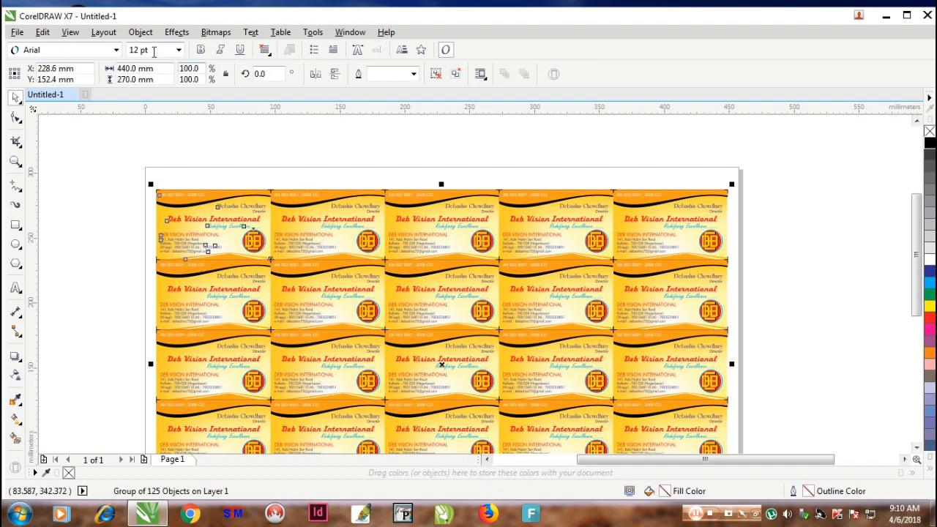
click(141, 33)
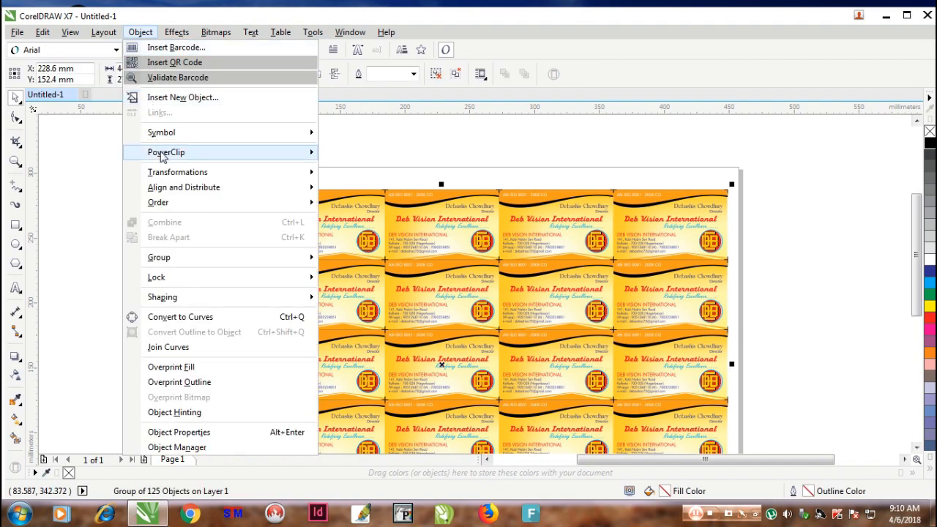
mouse_move(189, 266)
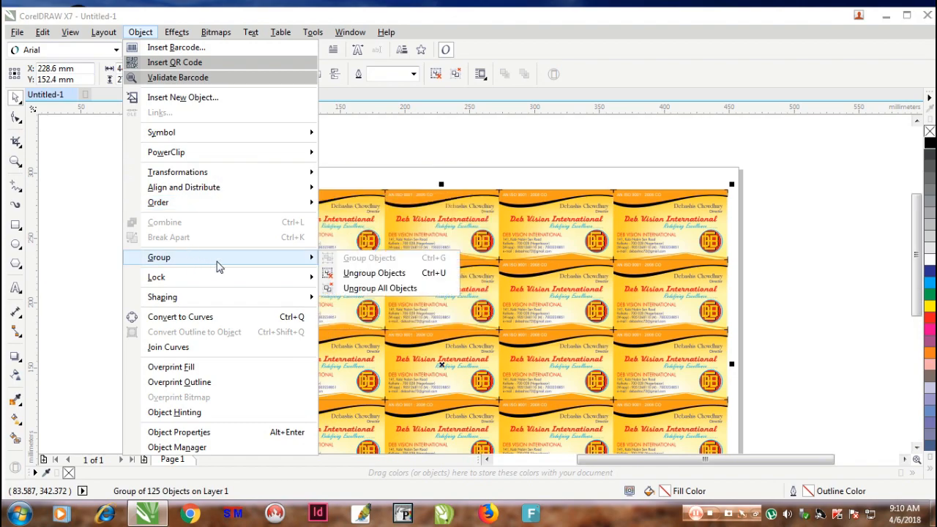
click(378, 286)
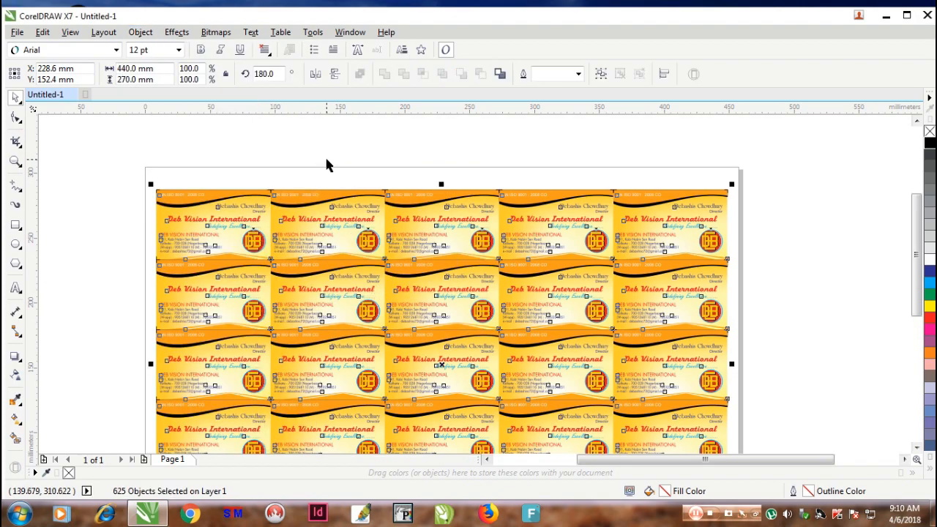
click(112, 150)
Group the cut marks along the top edge of the card grid
drag(90, 154, 752, 202)
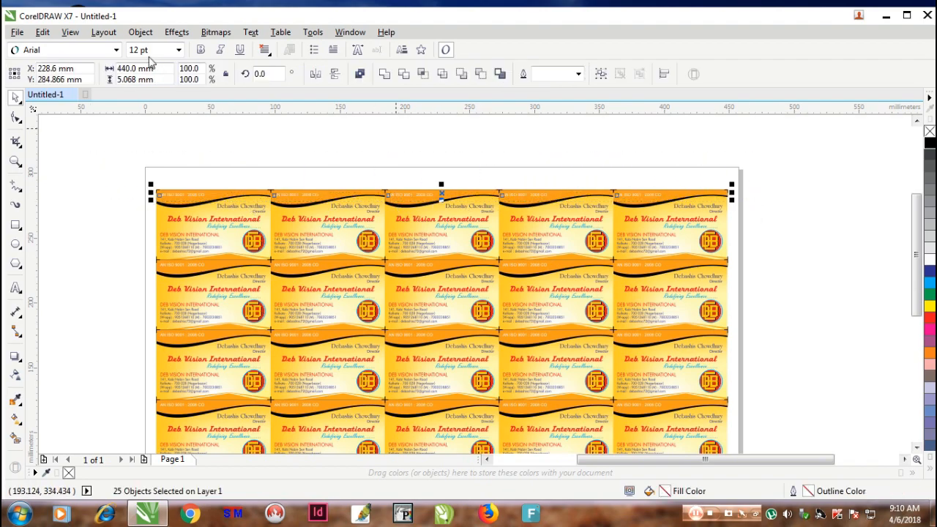
click(145, 34)
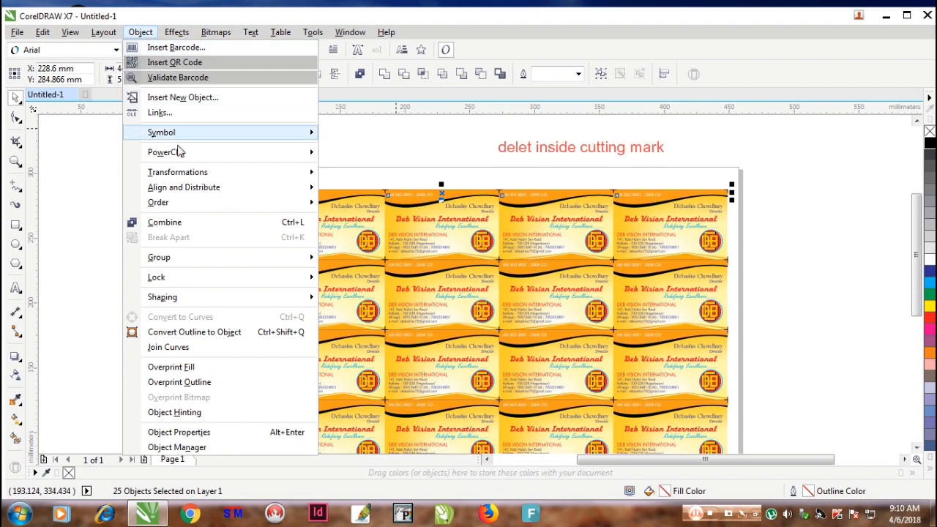
mouse_move(206, 265)
click(369, 258)
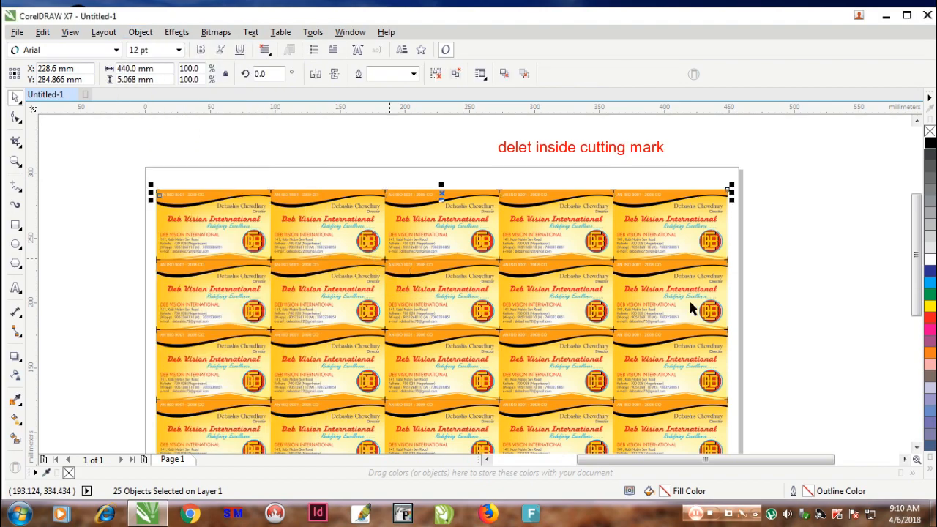
Group the remaining cut marks along the right edge of the card grid
click(916, 448)
click(917, 448)
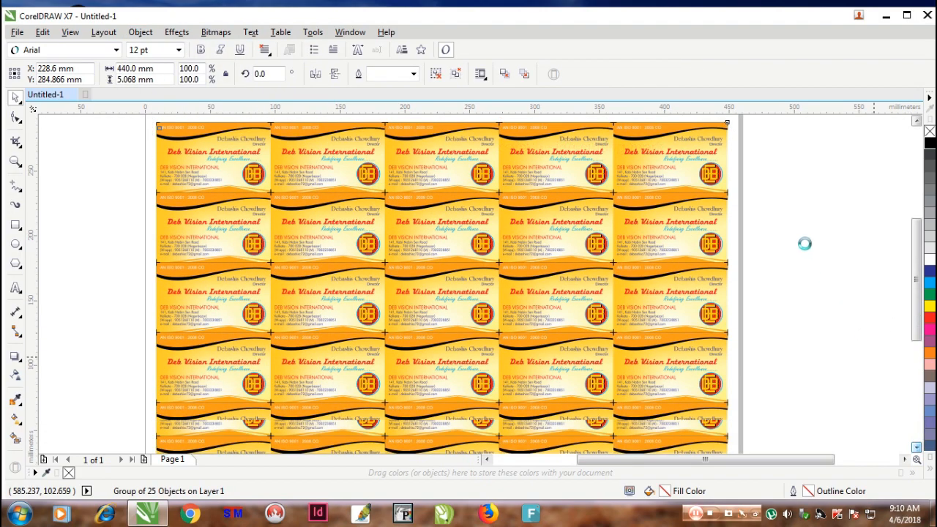
click(803, 240)
scroll(803, 240, down, 1)
drag(801, 163, 761, 365)
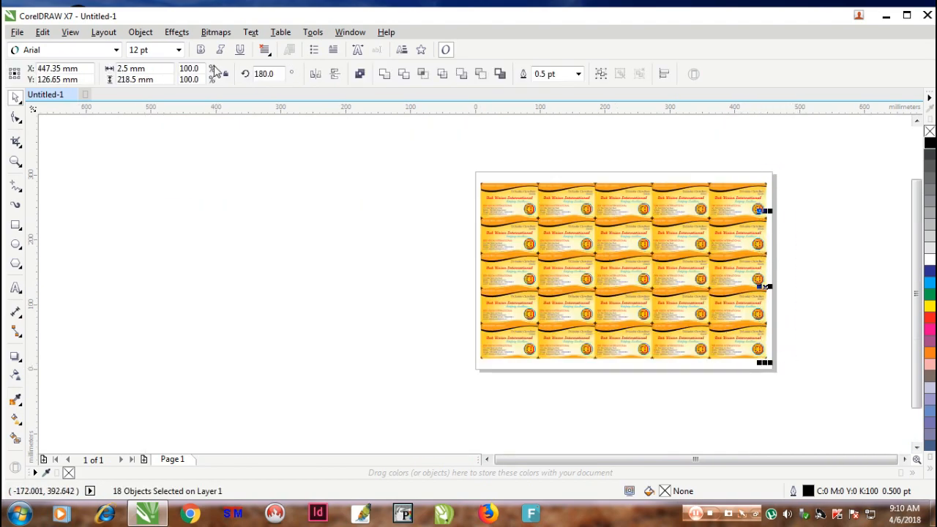
click(142, 33)
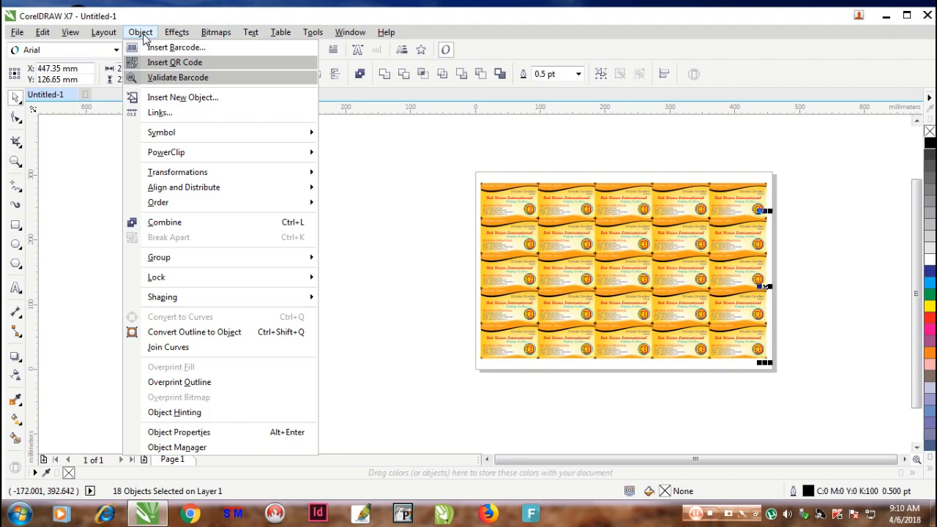
mouse_move(161, 257)
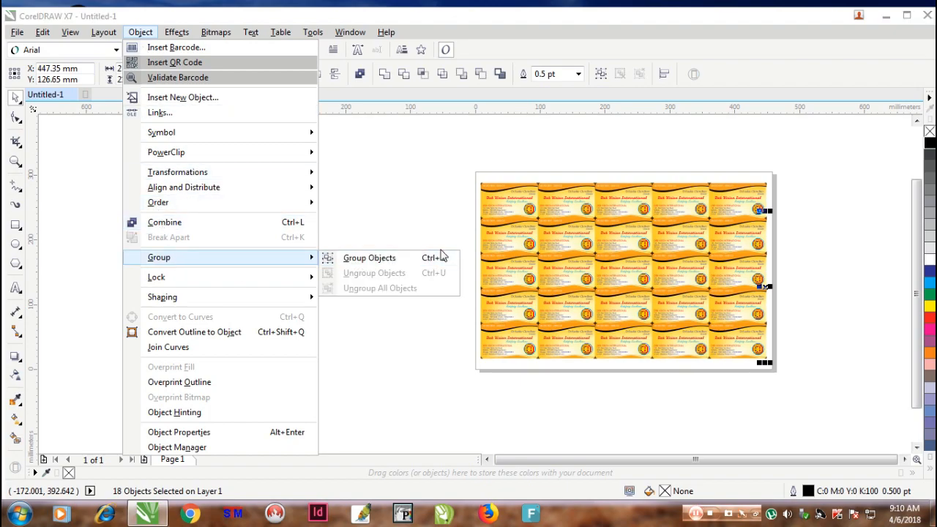
click(404, 259)
Group the remaining cut marks along the left edge of the card grid
drag(454, 150, 493, 371)
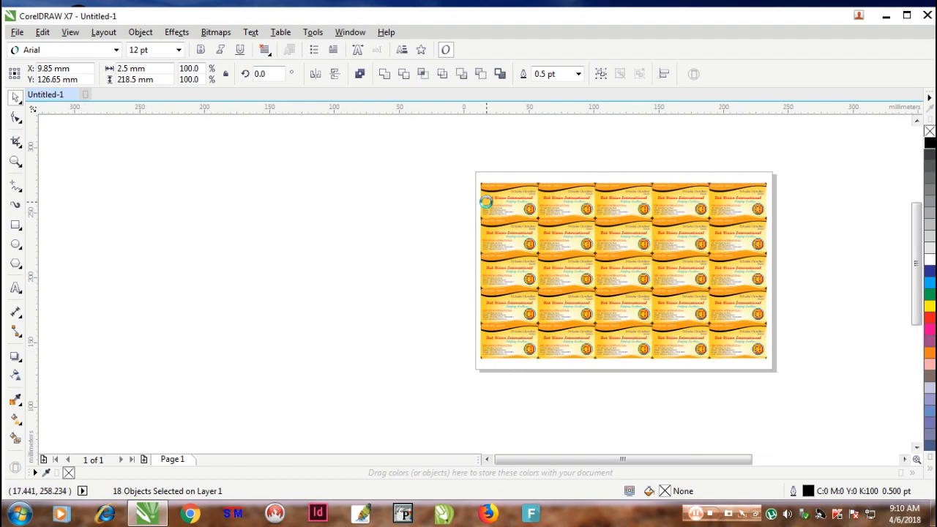
scroll(485, 200, up, 1)
click(140, 32)
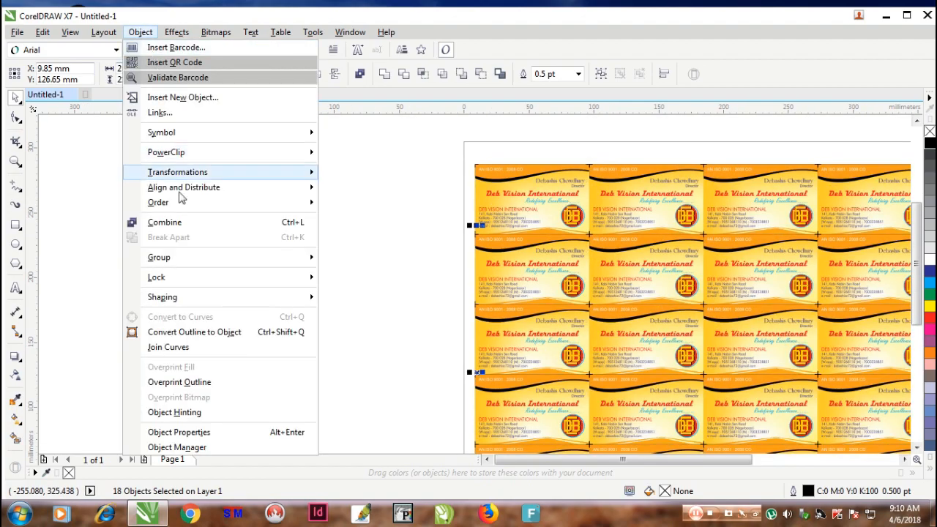
mouse_move(170, 257)
click(366, 260)
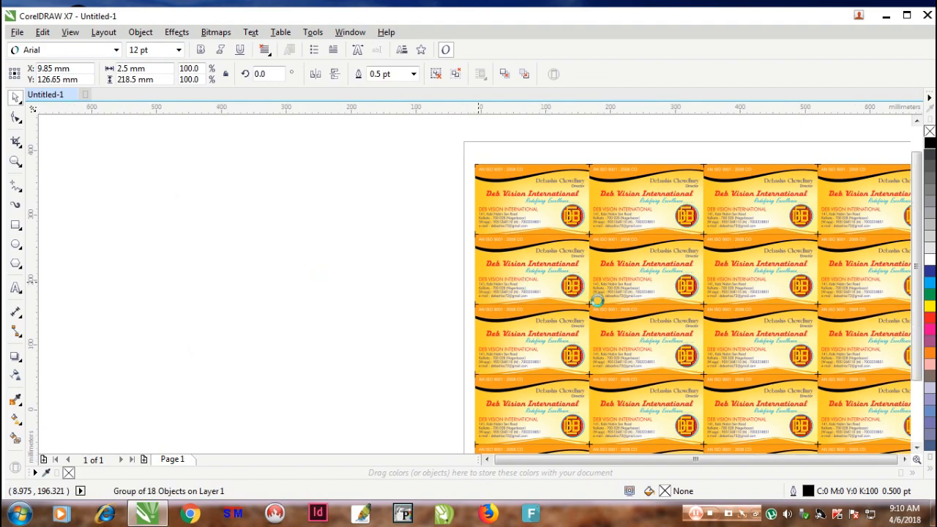
Group the cut marks along the bottom edge of the card grid
scroll(703, 350, down, 1)
scroll(732, 408, up, 1)
drag(834, 374, 235, 418)
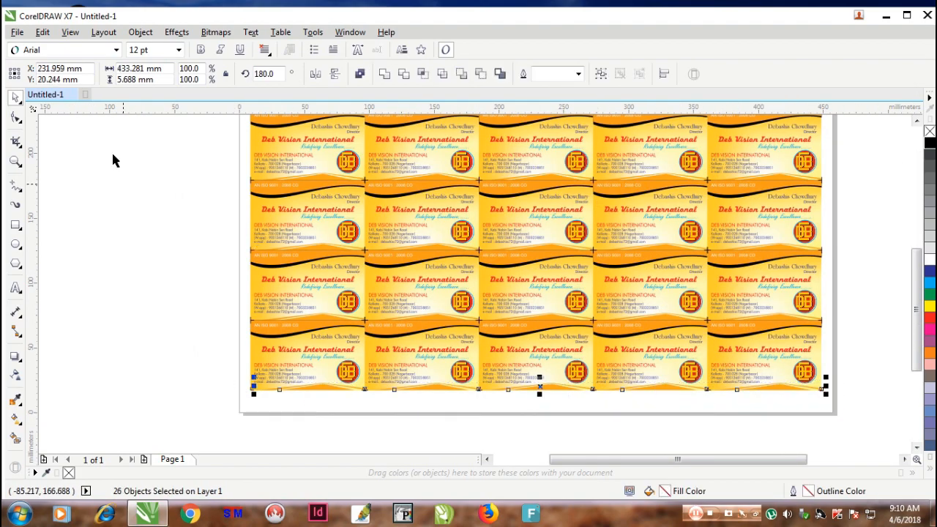
click(140, 33)
mouse_move(186, 267)
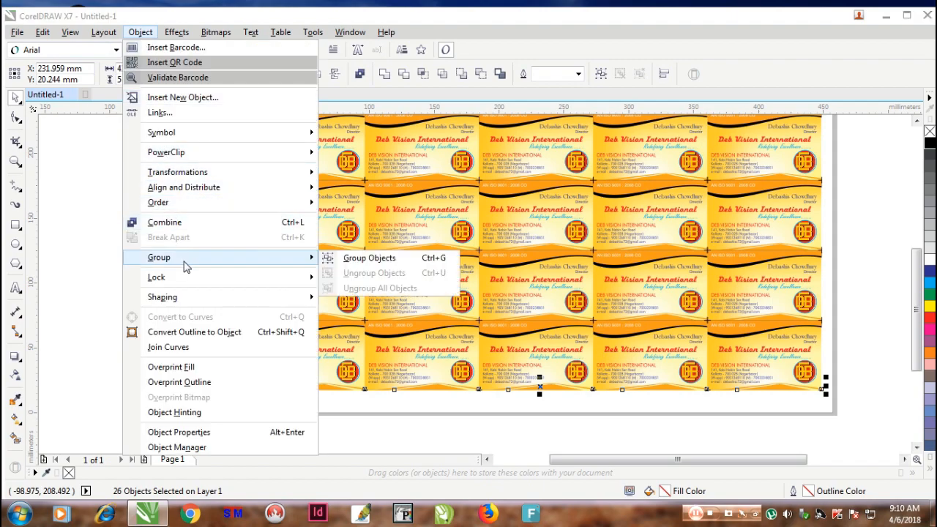
click(369, 257)
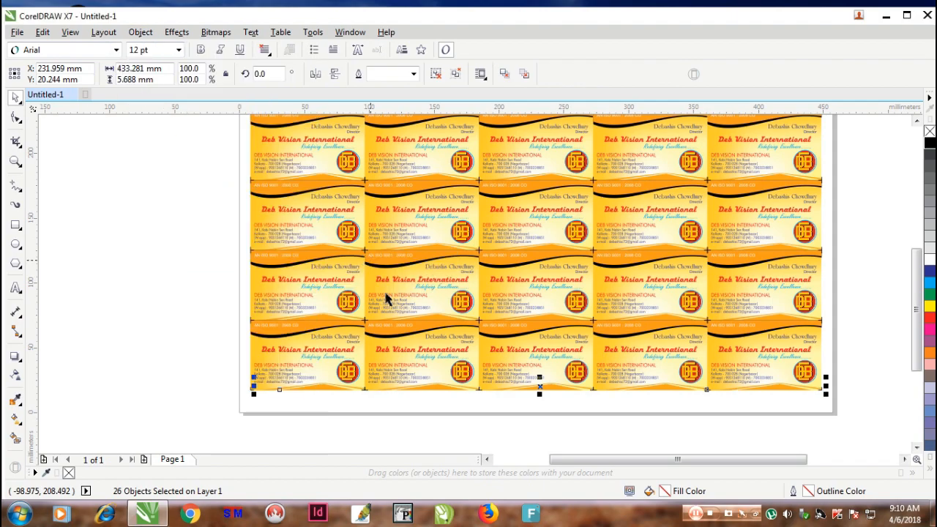
click(401, 432)
Delete the cut marks at the lower three inner intersections between the first and second card columns
drag(350, 168, 350, 168)
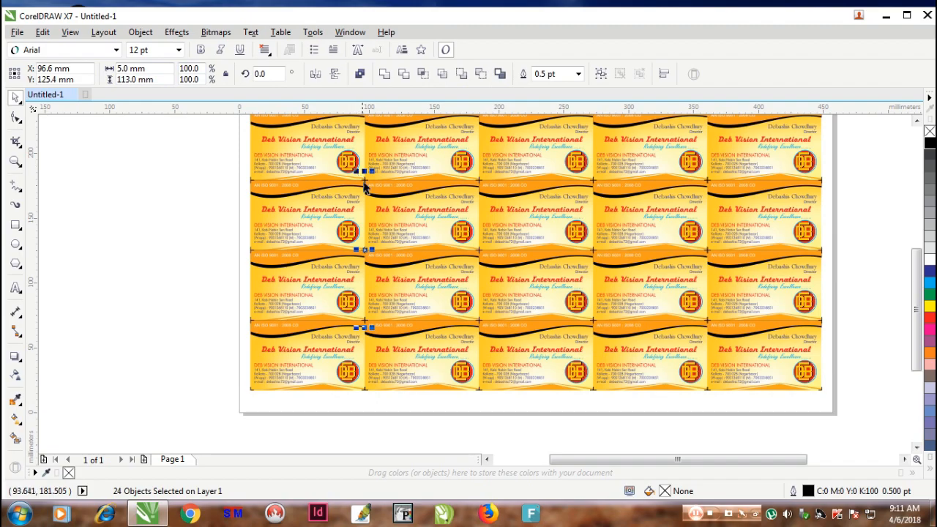
scroll(369, 183, up, 3)
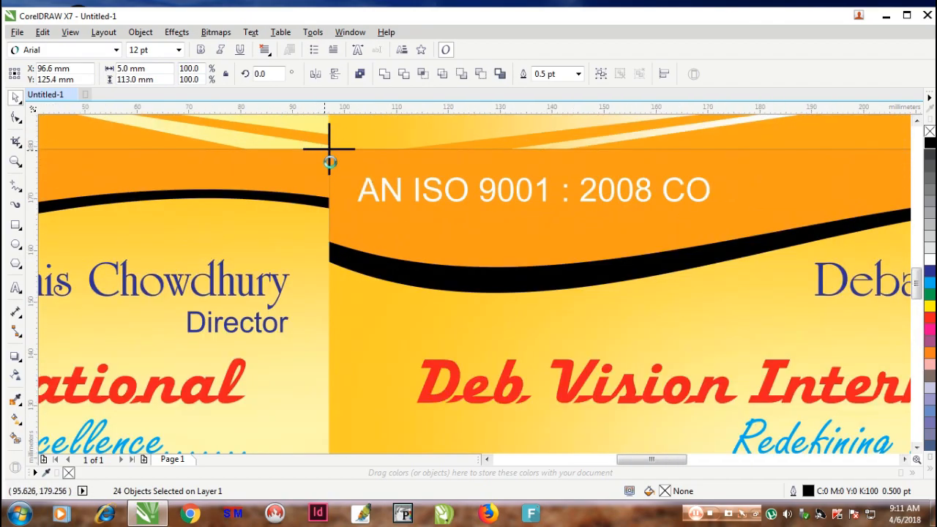
scroll(338, 154, down, 2)
scroll(336, 331, up, 2)
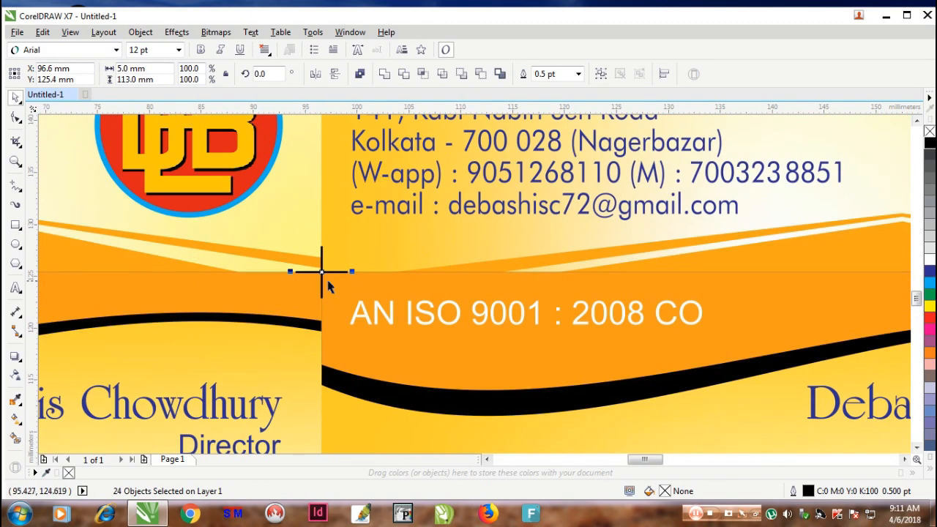
scroll(328, 285, down, 3)
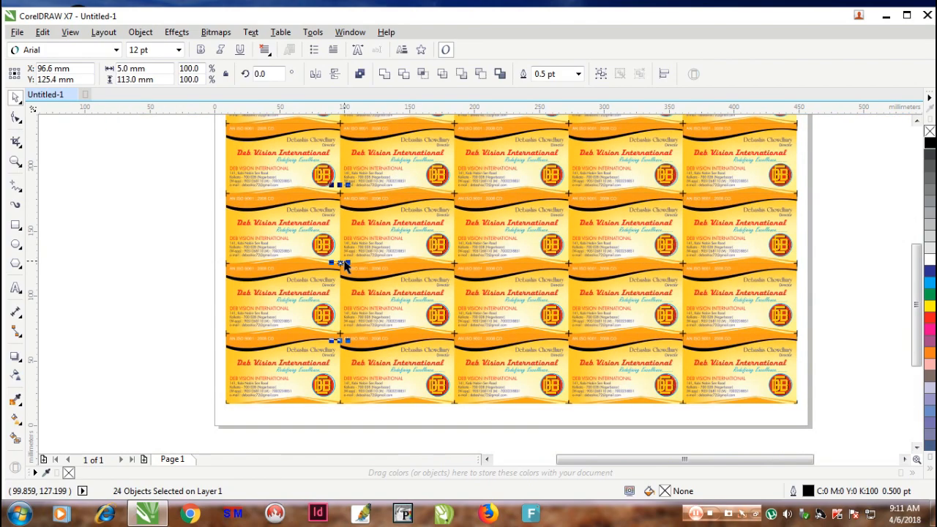
scroll(344, 255, up, 3)
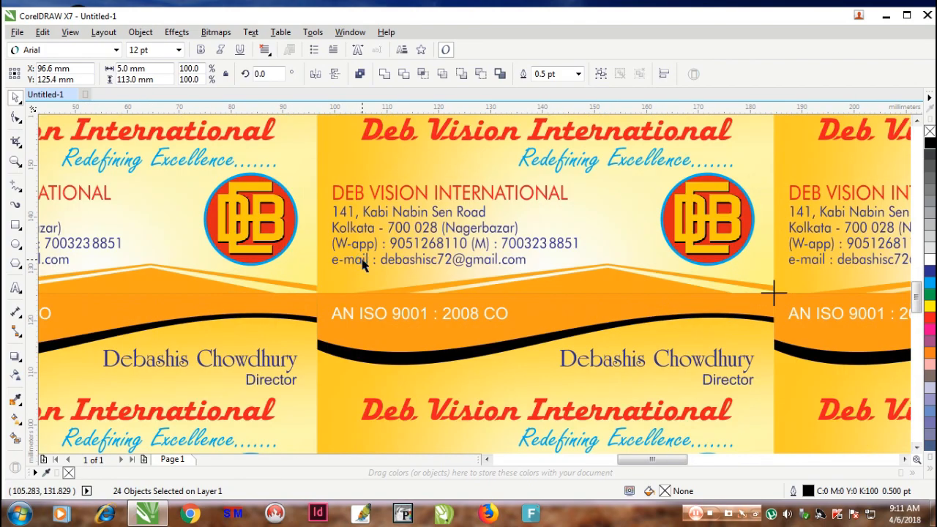
key(Escape)
scroll(526, 329, down, 2)
scroll(525, 329, down, 3)
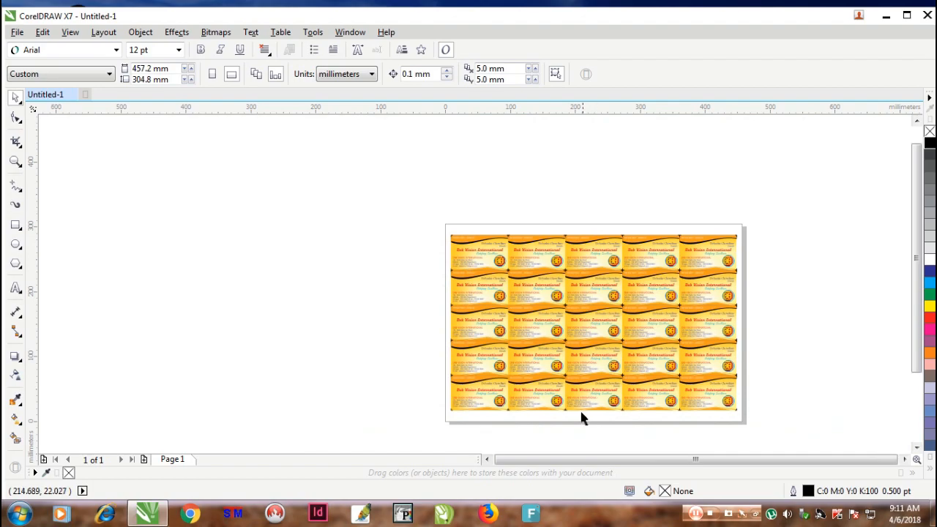
Delete the cut marks at the four inner intersections between the second and third card columns
key(ctrl+a)
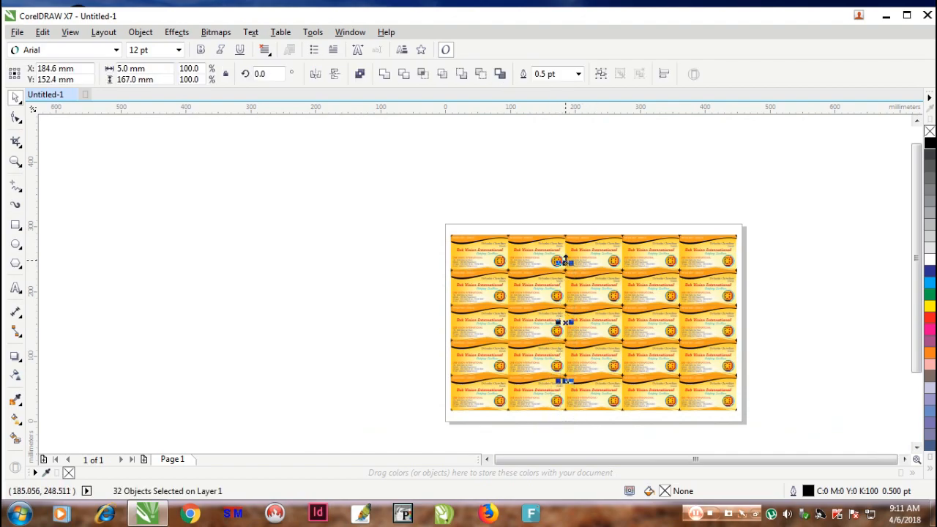
scroll(568, 275, up, 2)
scroll(565, 244, up, 3)
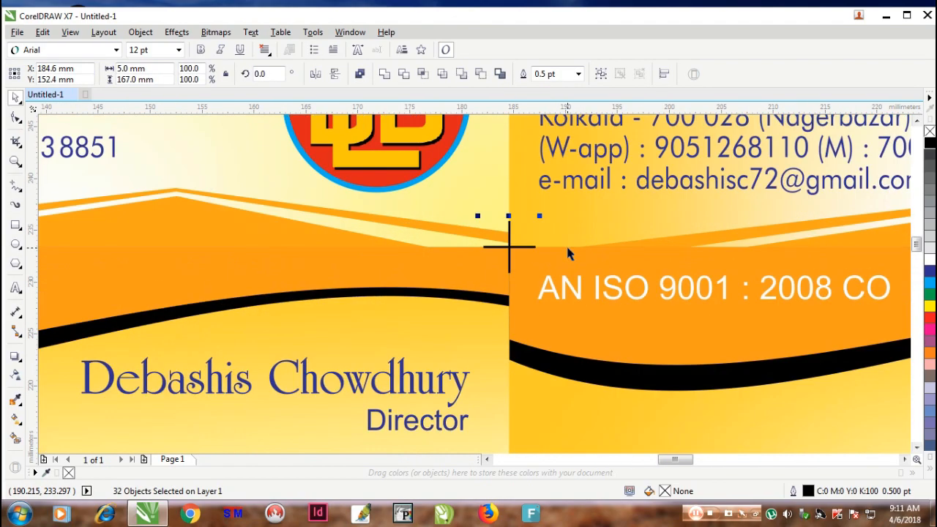
key(Escape)
scroll(566, 244, down, 3)
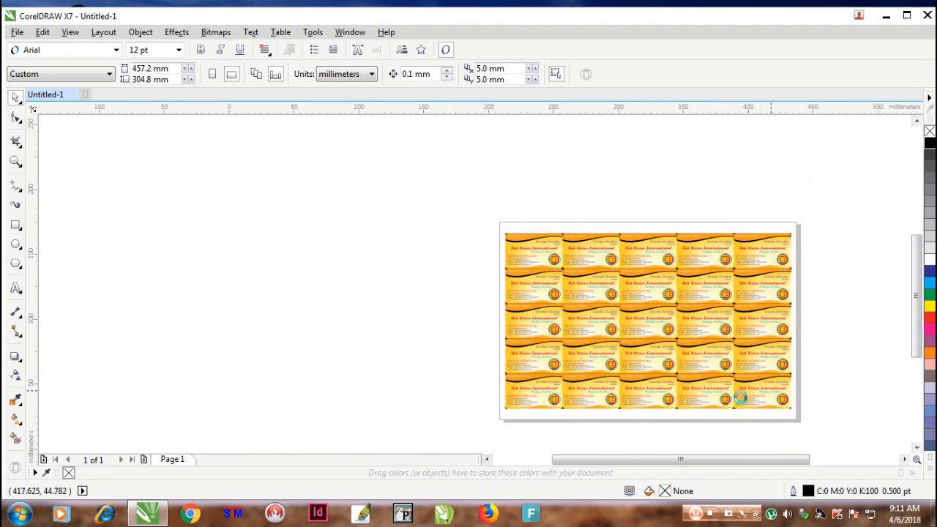
Delete the cut marks at the inner intersections between the third and fourth and between the fourth and fifth card columns
scroll(771, 393, up, 2)
drag(562, 376, 574, 136)
key(Delete)
drag(677, 335, 688, 136)
key(Delete)
scroll(692, 185, down, 2)
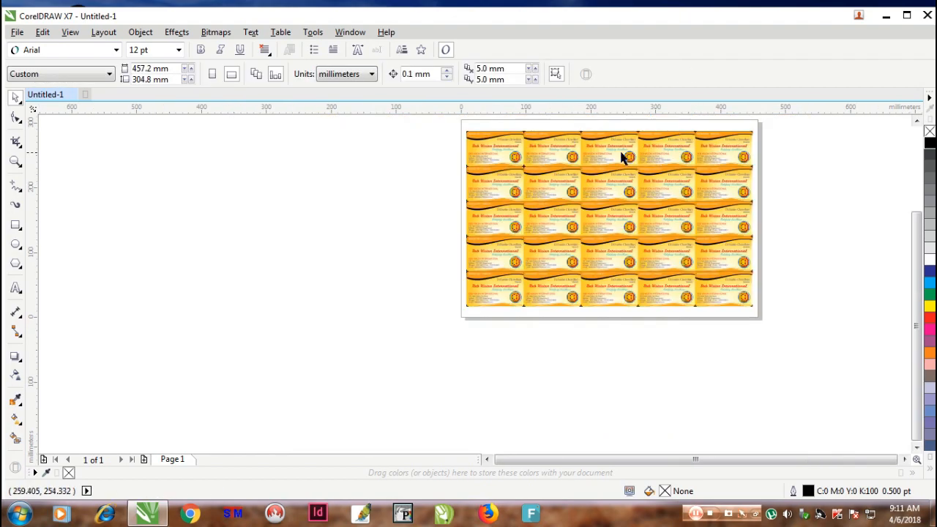
Examine the remaining cut marks at the grid's upper-right corner and right edge, the inner card intersections and the whole sheet
scroll(773, 131, down, 2)
scroll(801, 115, up, 2)
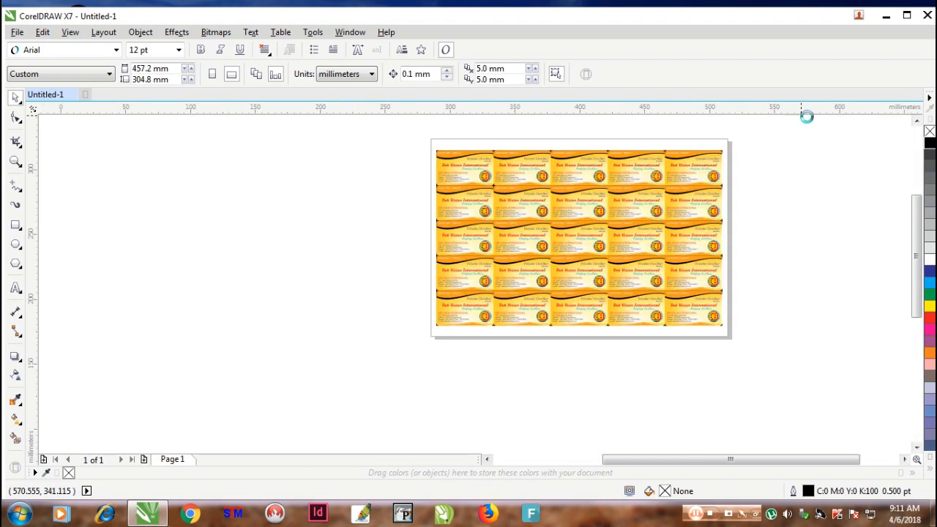
scroll(783, 137, up, 3)
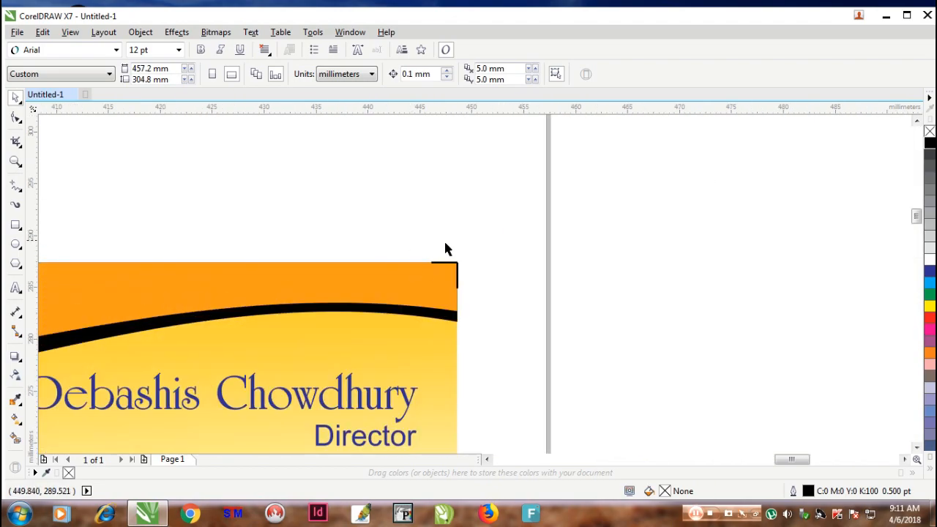
scroll(447, 249, down, 3)
scroll(471, 418, up, 4)
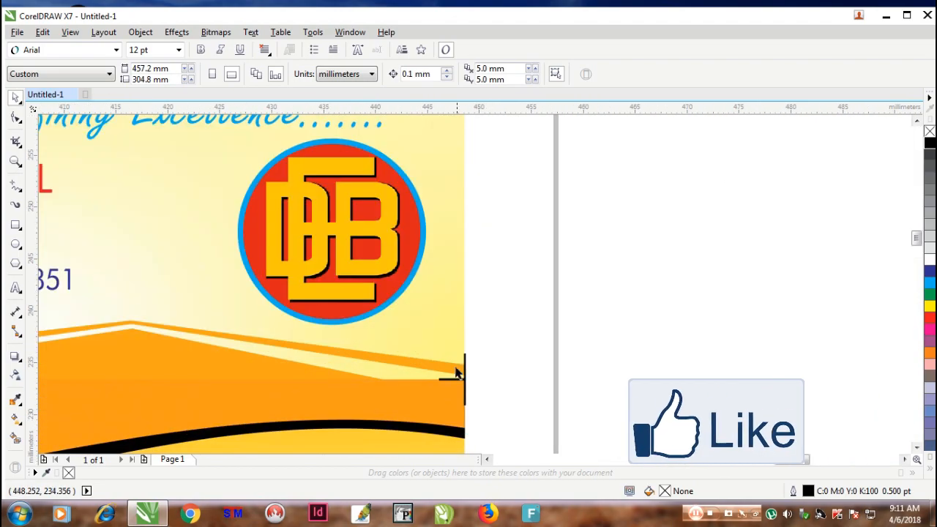
scroll(458, 371, down, 6)
scroll(339, 379, up, 3)
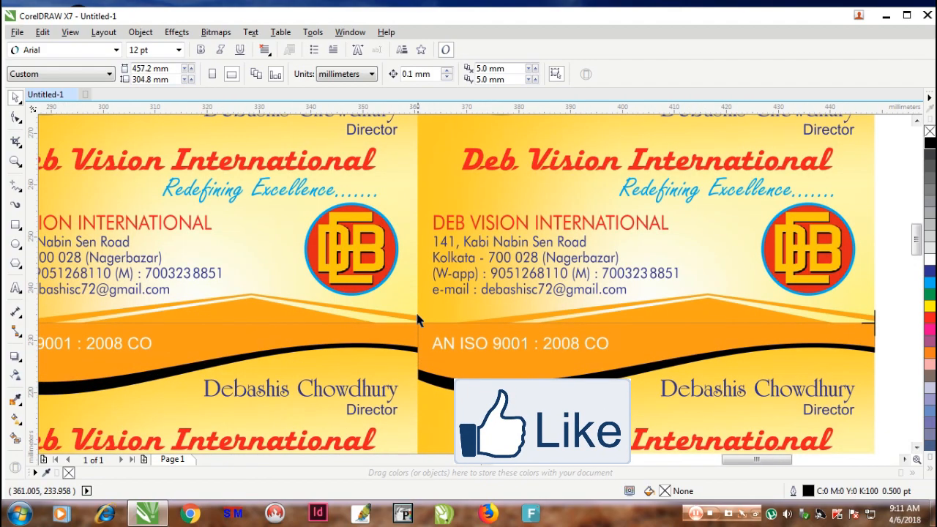
scroll(407, 301, down, 8)
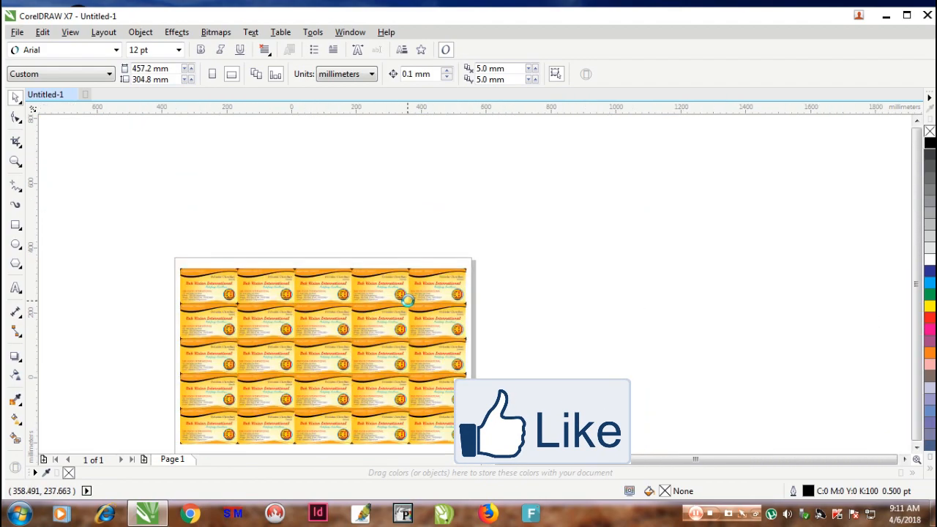
scroll(406, 306, down, 2)
scroll(221, 279, up, 1)
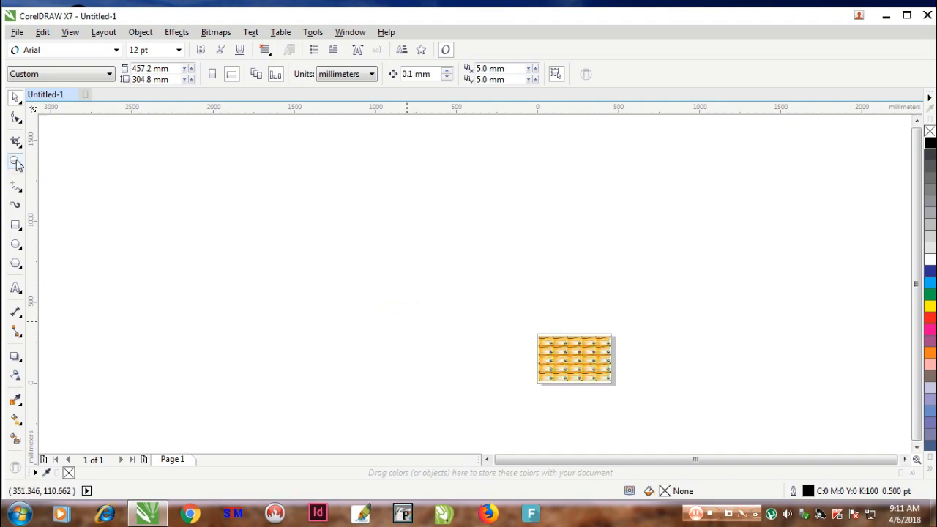
click(15, 162)
click(609, 381)
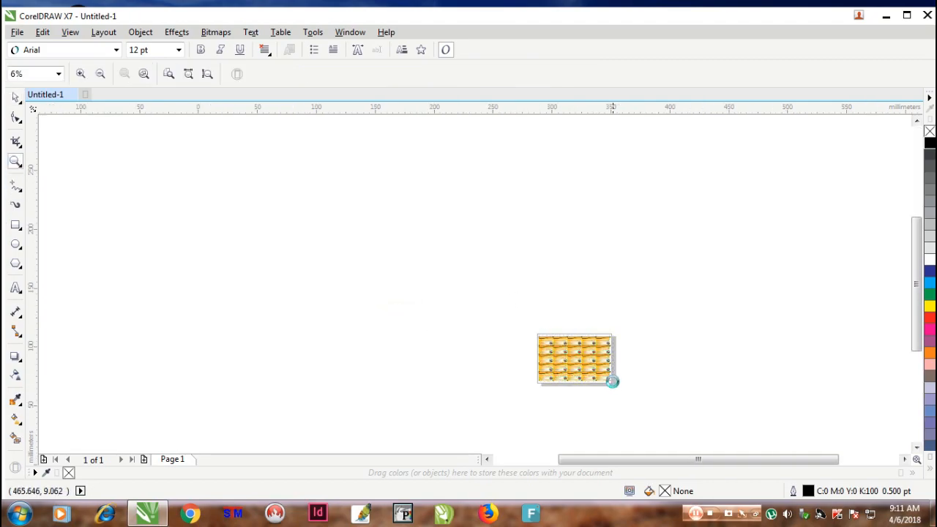